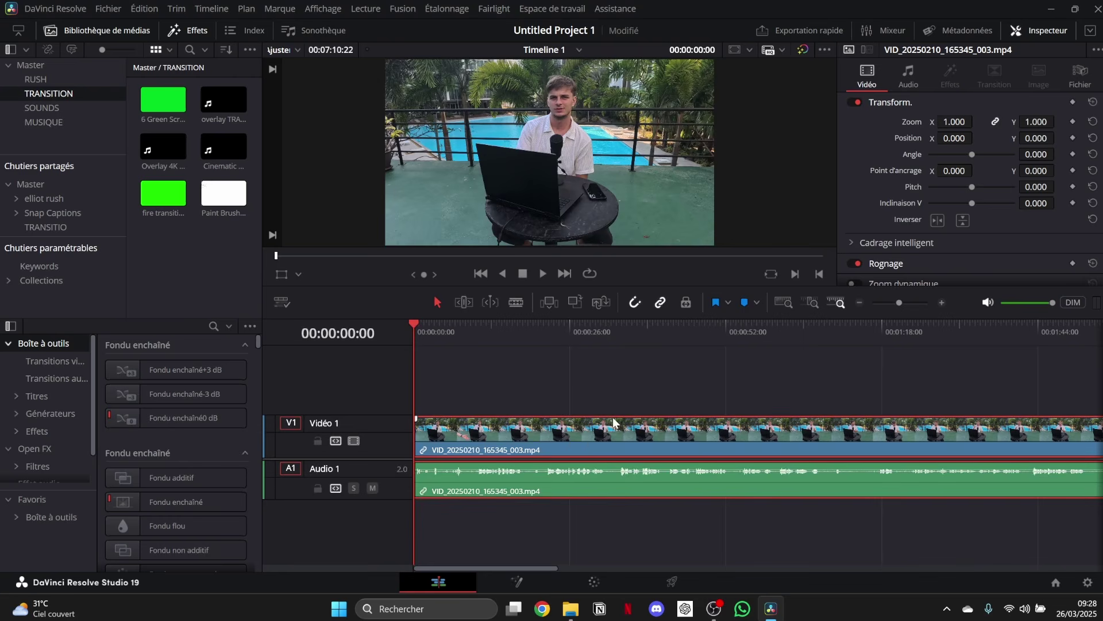
Step: Generate optimized media for the clip VID_20250210_165345_003.mp4 in the timeline, then check the picture up close in the viewer
{"action": "right_click", "coordinate": [603, 438]}
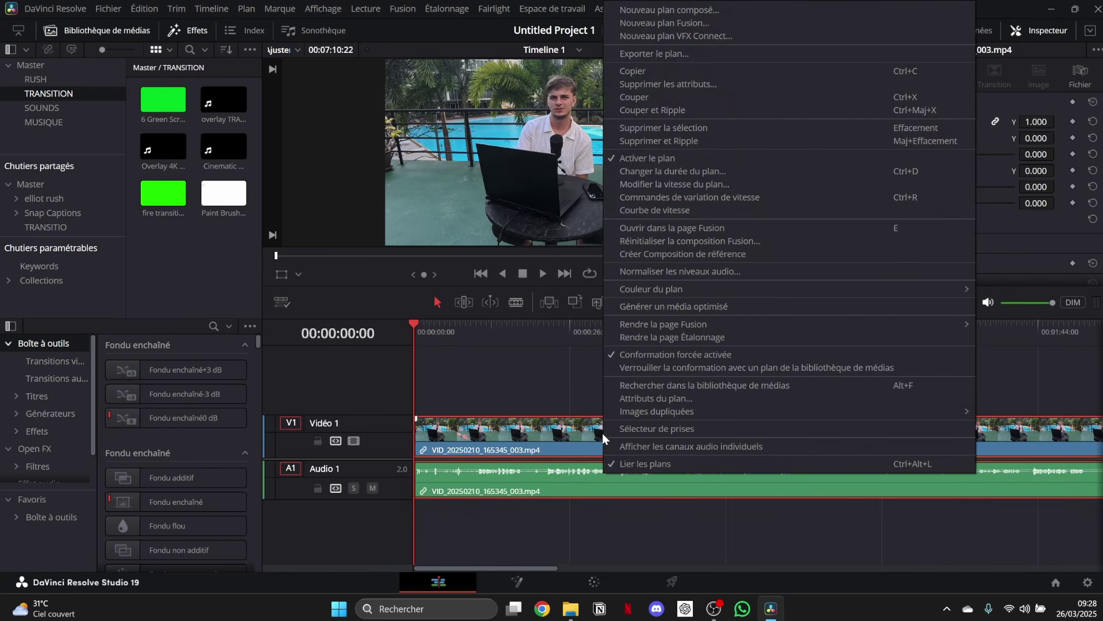
{"action": "left_click", "coordinate": [656, 308]}
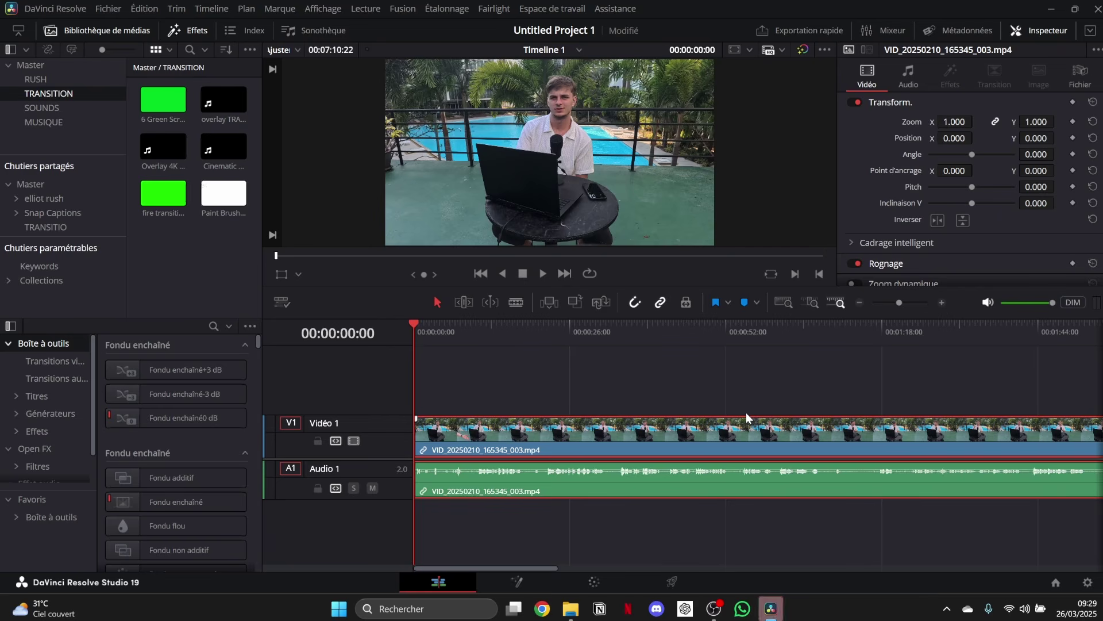
{"action": "scroll", "coordinate": [582, 136], "scroll_direction": "up", "scroll_amount": 3}
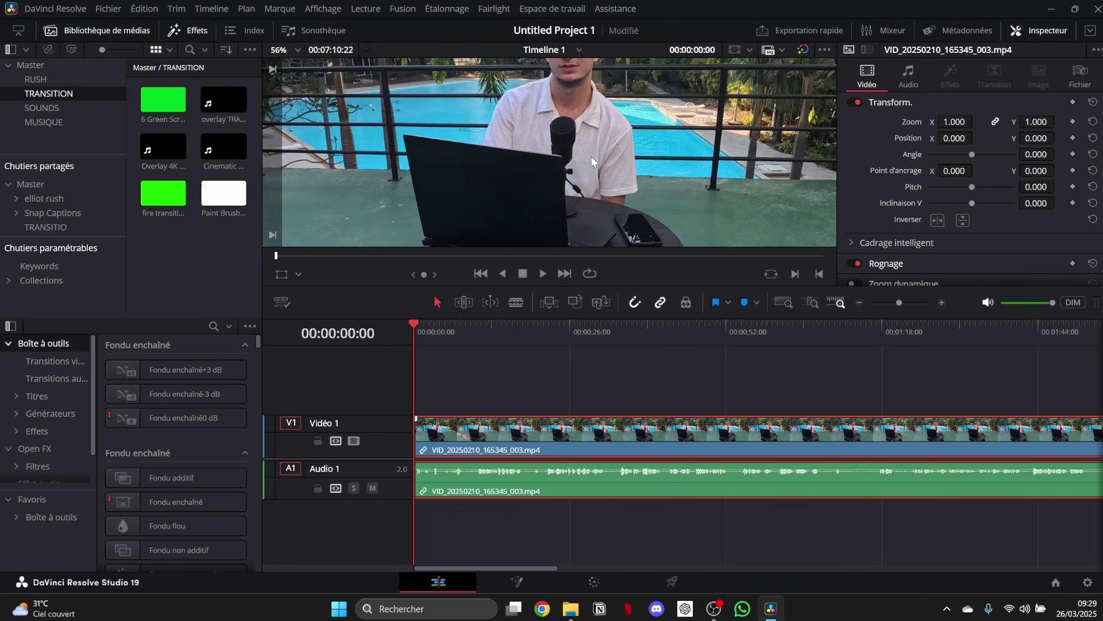
{"action": "scroll", "coordinate": [591, 156], "scroll_direction": "down", "scroll_amount": 3}
{"action": "scroll", "coordinate": [690, 147], "scroll_direction": "down", "scroll_amount": 1}
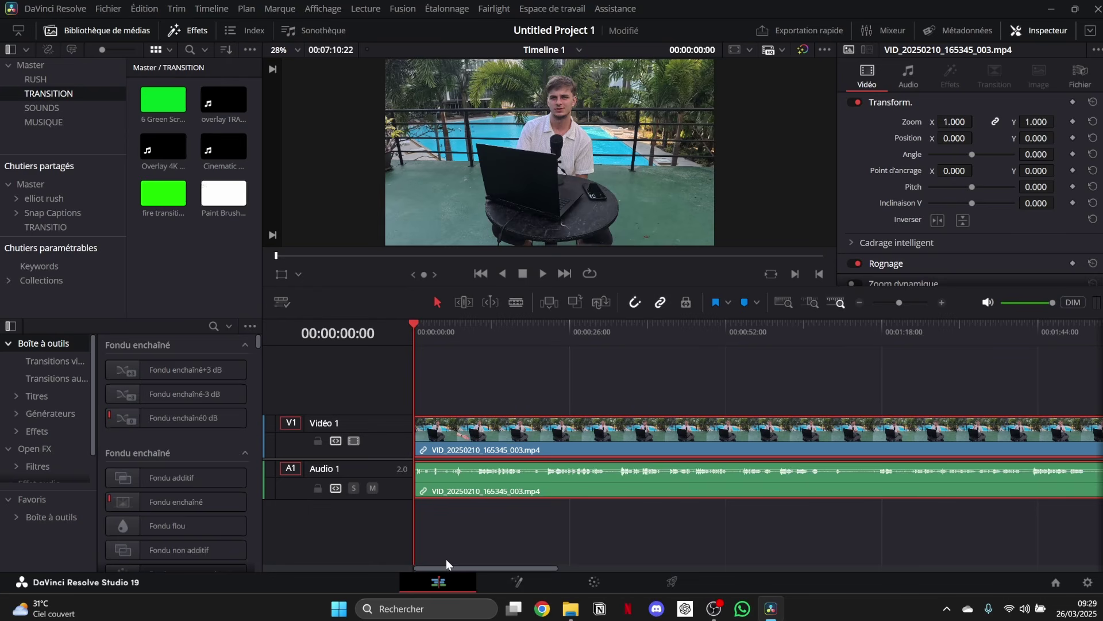
Step: Switch to the Media page and request proxy media for VID_20250210_165345_003.mp4 in the RUSH bin
{"action": "left_click", "coordinate": [399, 582]}
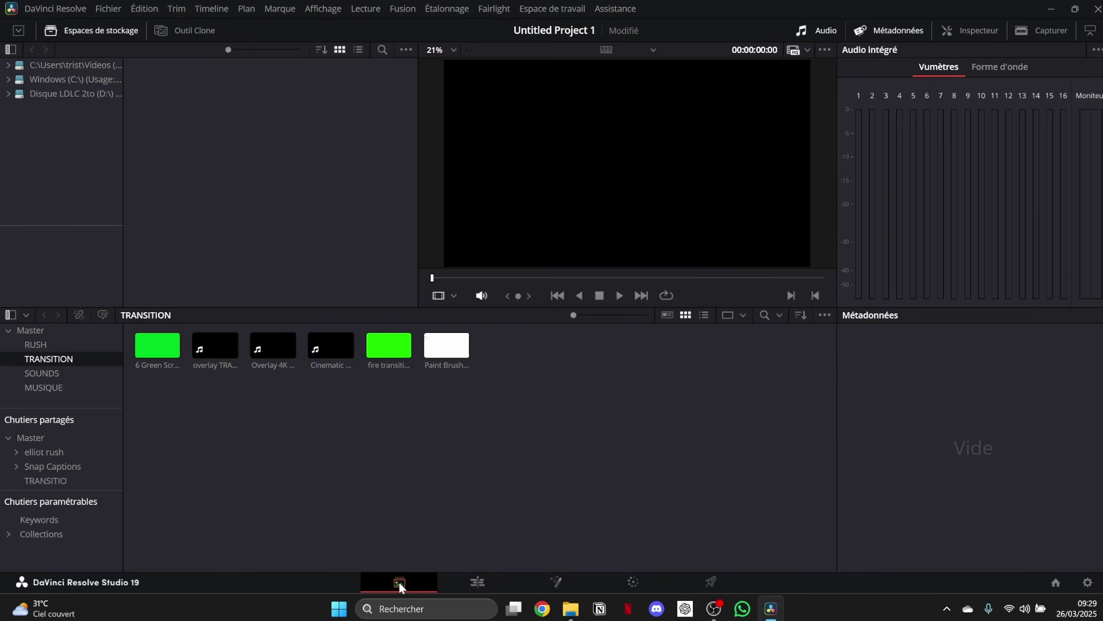
{"action": "left_click", "coordinate": [36, 345]}
{"action": "left_click", "coordinate": [213, 362]}
{"action": "right_click", "coordinate": [212, 347]}
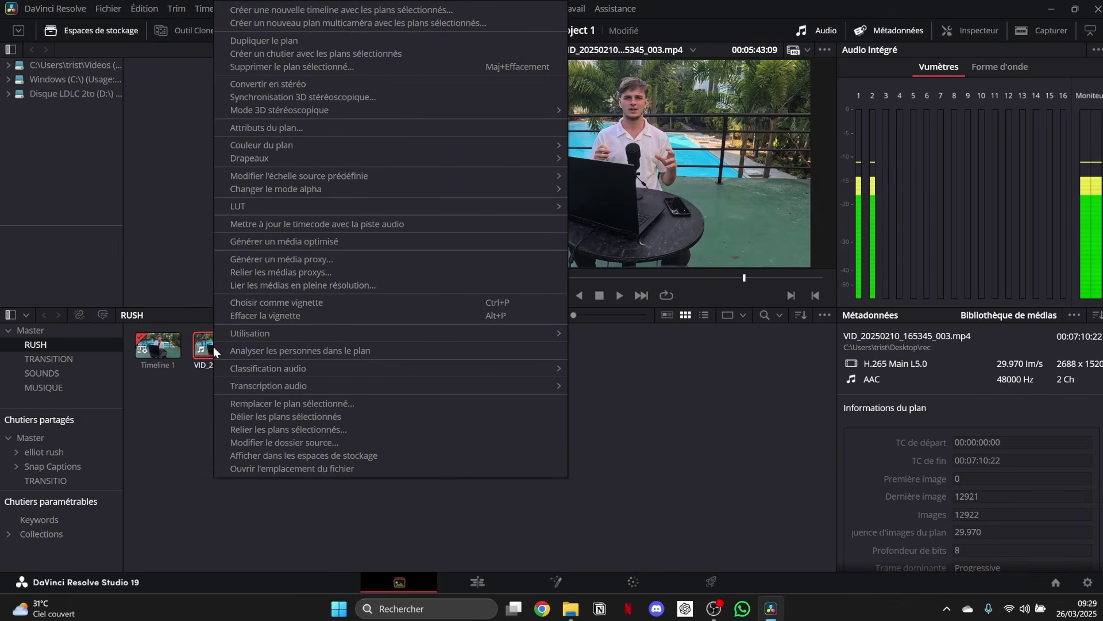
{"action": "left_click", "coordinate": [333, 260]}
Step: In the project settings, set the proxy media resolution to Quart and choose the proxy media format
{"action": "left_click", "coordinate": [1088, 583]}
{"action": "scroll", "coordinate": [591, 327], "scroll_direction": "down", "scroll_amount": 5}
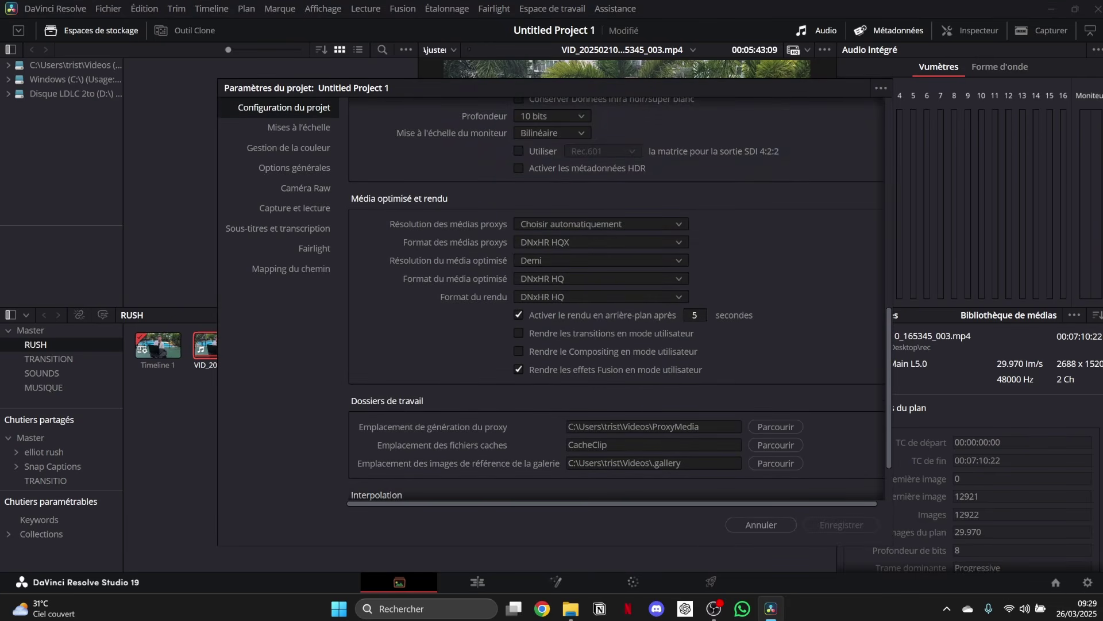
{"action": "left_click", "coordinate": [559, 226]}
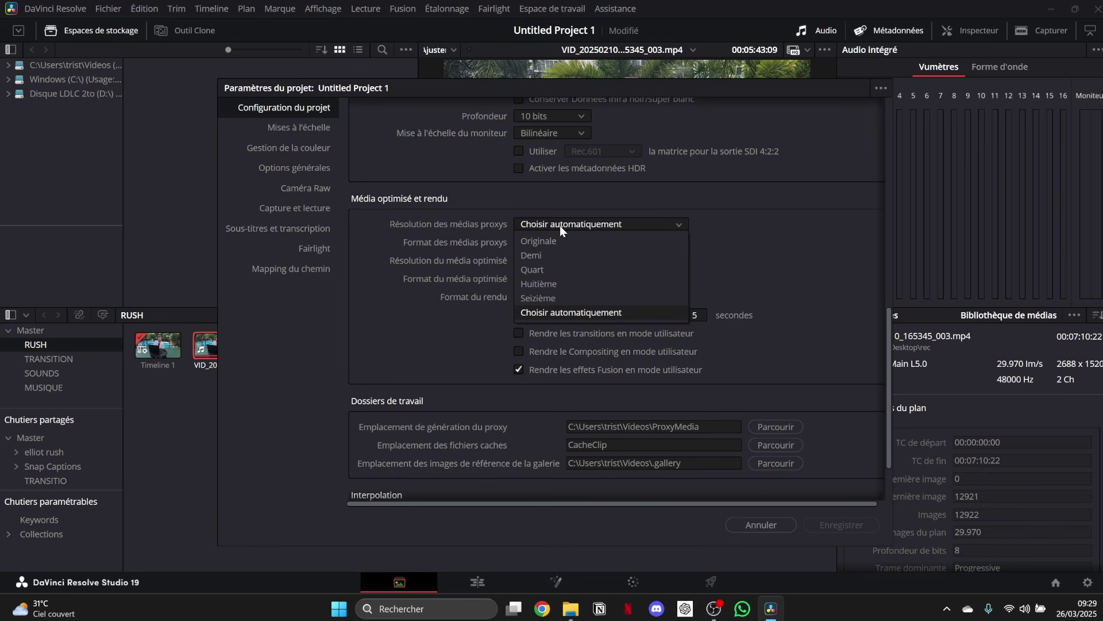
{"action": "left_click", "coordinate": [543, 270]}
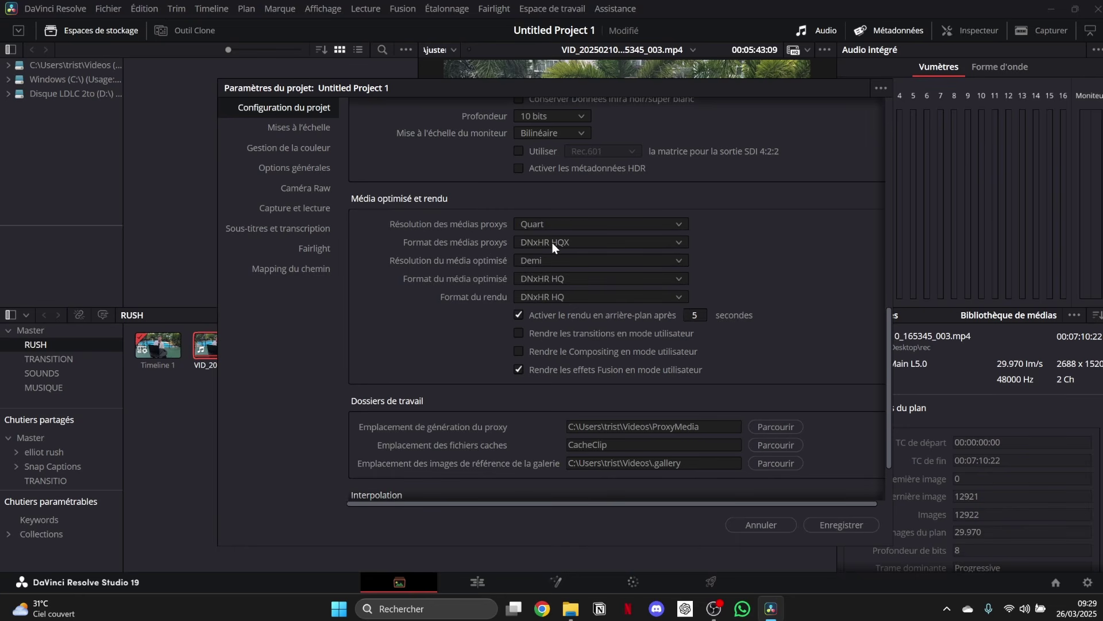
{"action": "left_click", "coordinate": [552, 243]}
{"action": "left_click", "coordinate": [557, 316]}
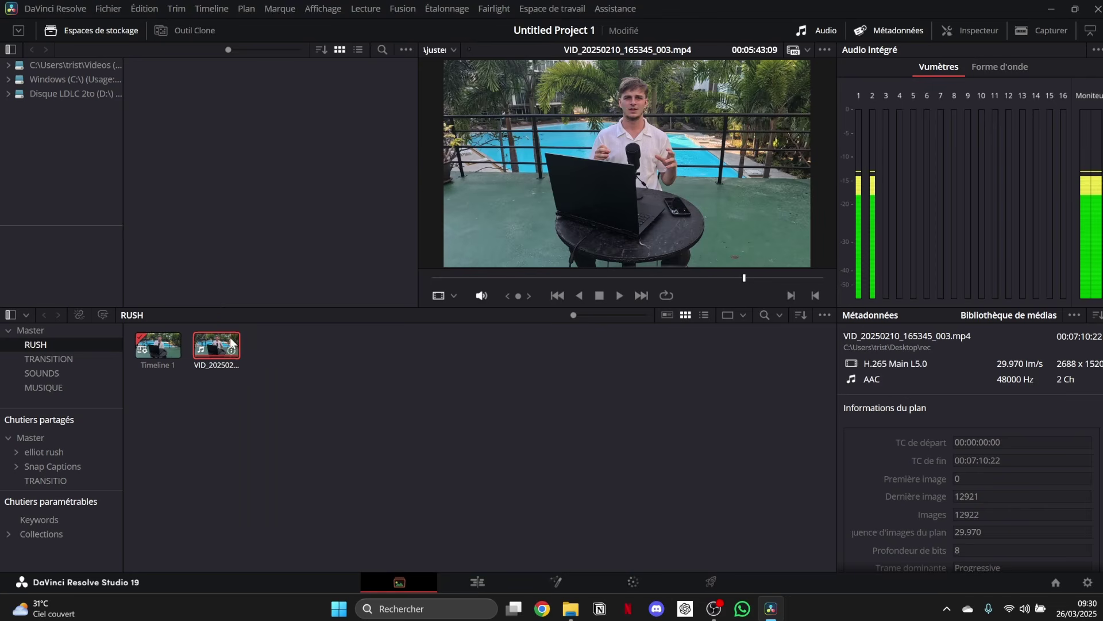
Step: Generate the proxy media for the RUSH video clip using the adjusted project settings
{"action": "right_click", "coordinate": [232, 343]}
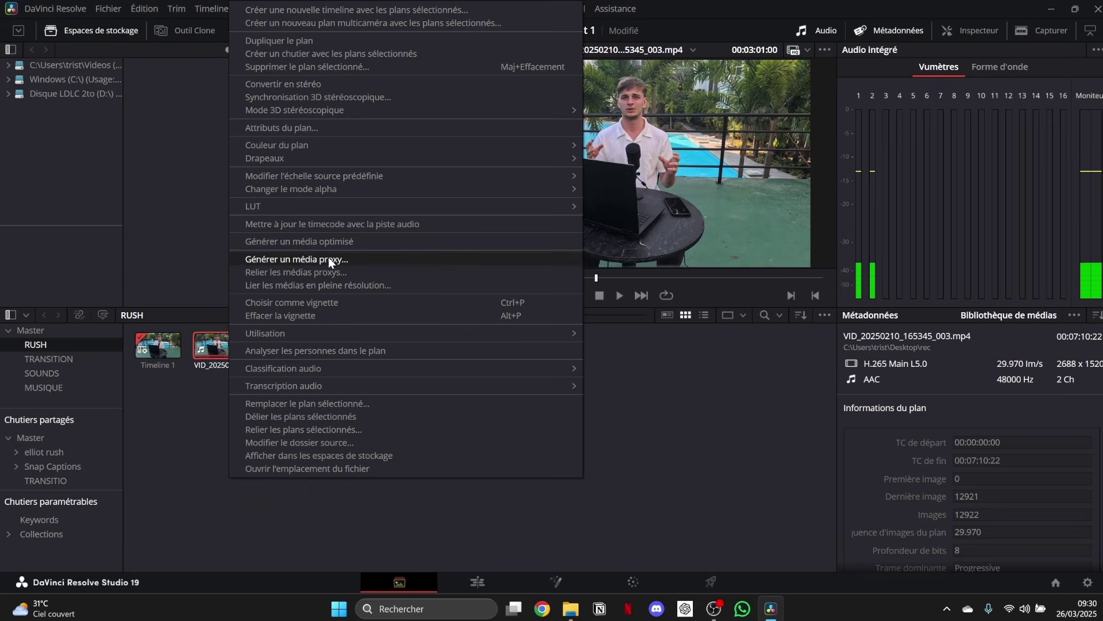
{"action": "left_click", "coordinate": [728, 448]}
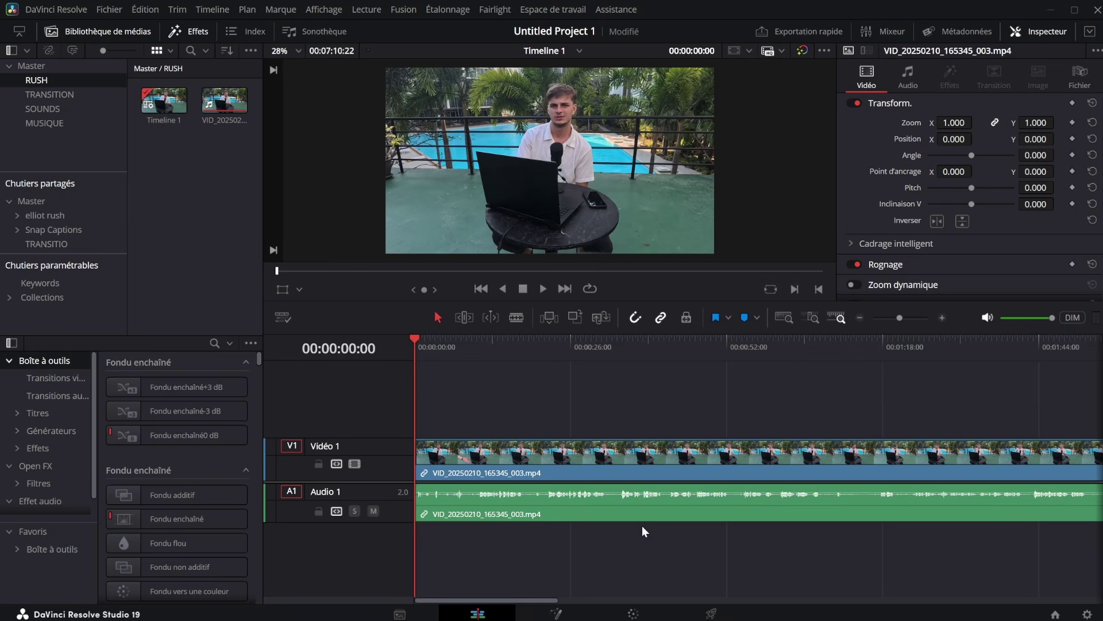
Step: Enlarge the Audio 1 waveform and split the video and audio at about 00:01:07:19, where the speech pauses
{"action": "scroll", "coordinate": [640, 526], "scroll_direction": "up", "scroll_amount": 3}
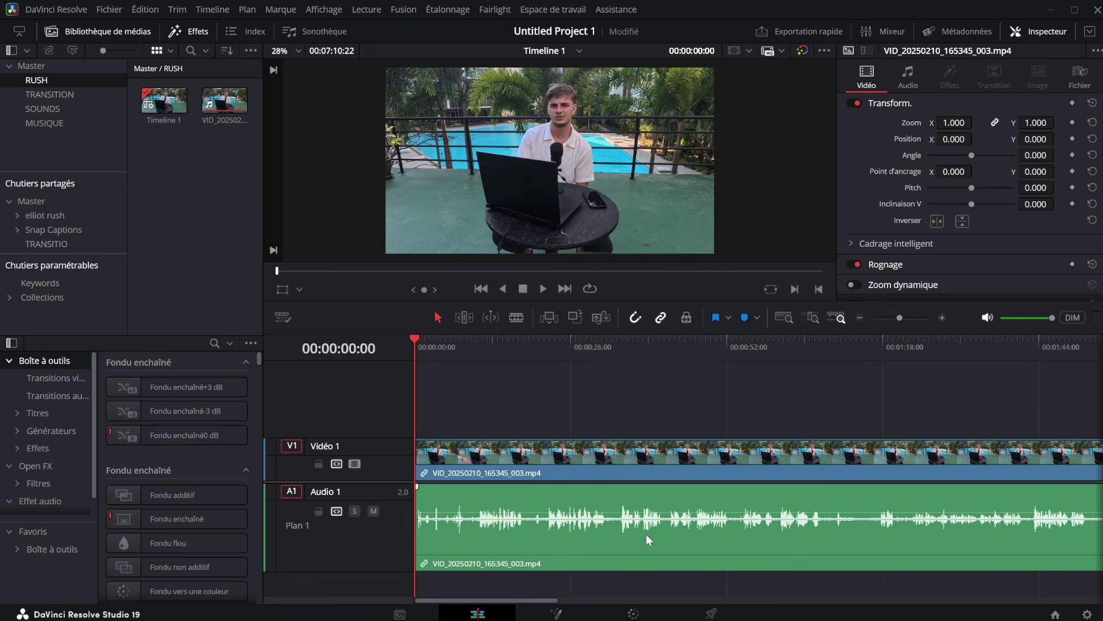
{"action": "left_click_drag", "start_coordinate": [902, 324], "coordinate": [898, 326]}
{"action": "scroll", "coordinate": [871, 384], "scroll_direction": "right", "scroll_amount": 10}
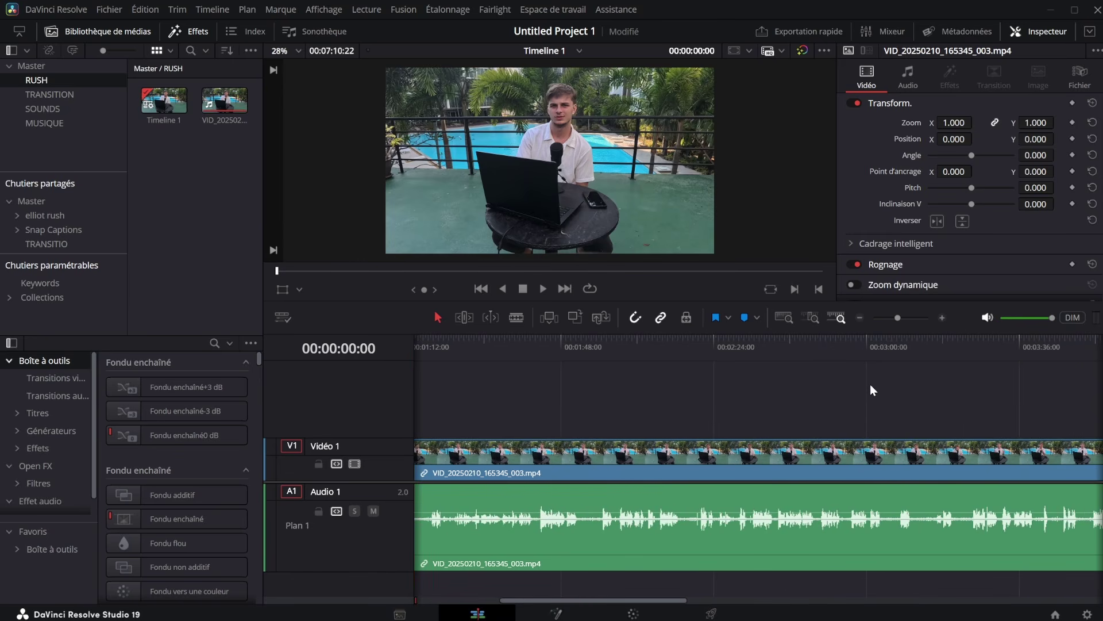
{"action": "scroll", "coordinate": [868, 400], "scroll_direction": "left", "scroll_amount": 10}
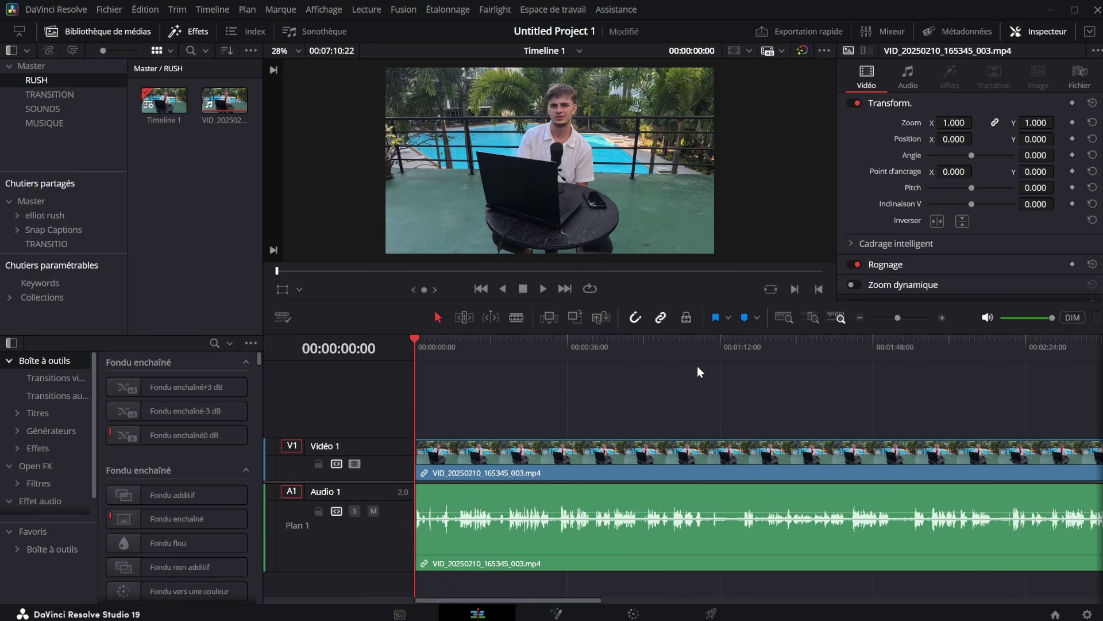
{"action": "left_click", "coordinate": [702, 349]}
{"action": "key", "text": "space"}
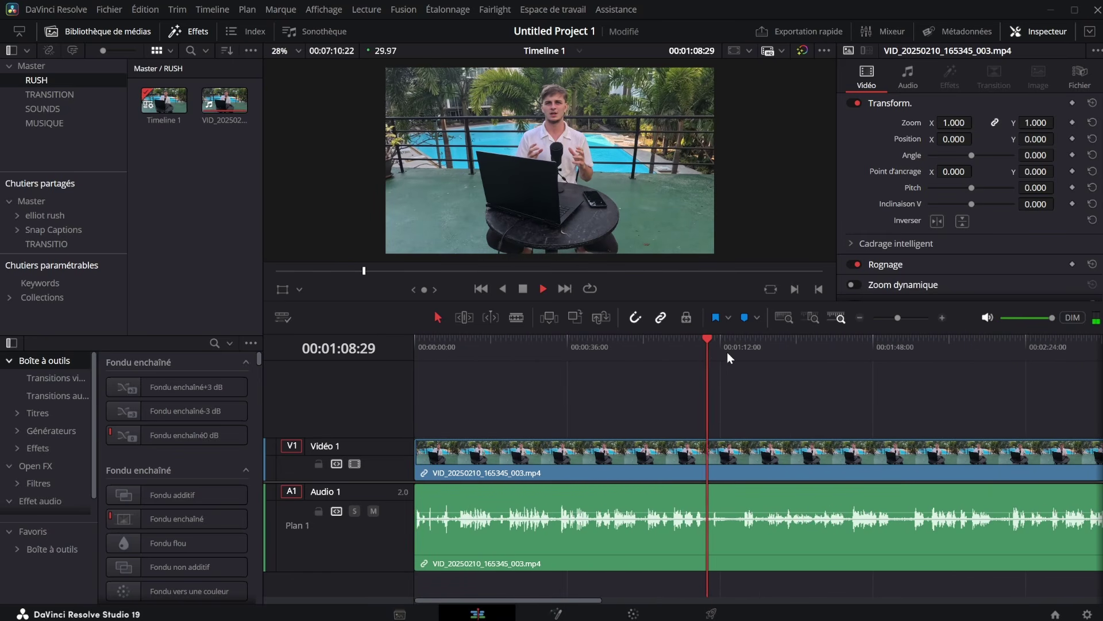
{"action": "left_click_drag", "start_coordinate": [888, 319], "coordinate": [904, 319]}
{"action": "key", "text": "ctrl+b"}
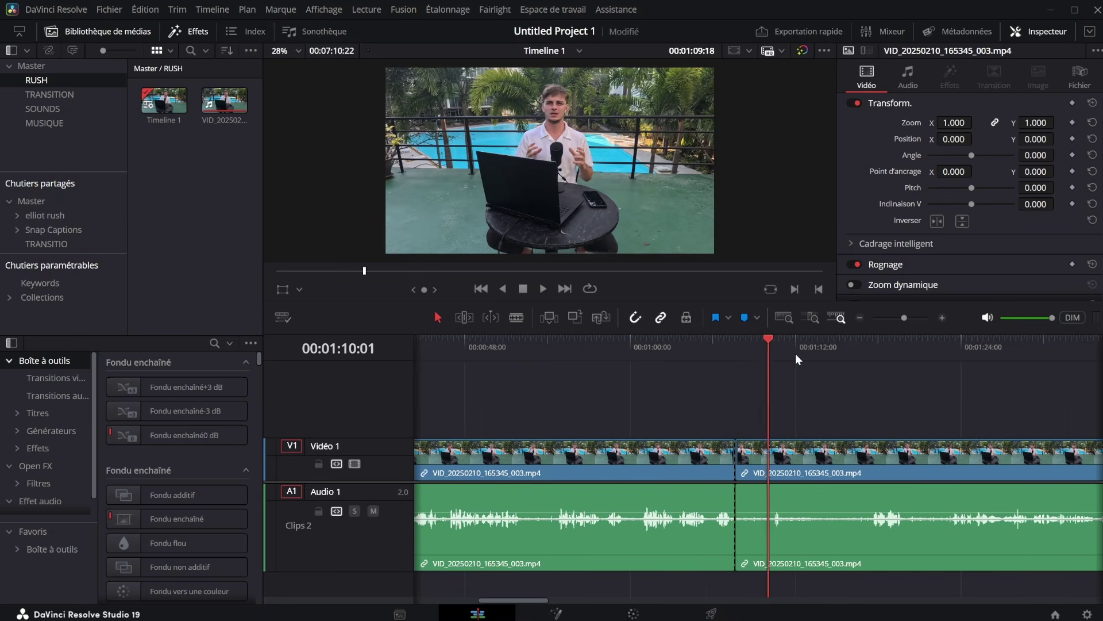
Step: Ripple-trim the start of the second clip to 00:01:17:10, closing up the silent stretch after the cut
{"action": "left_click", "coordinate": [853, 354]}
{"action": "left_click", "coordinate": [870, 353]}
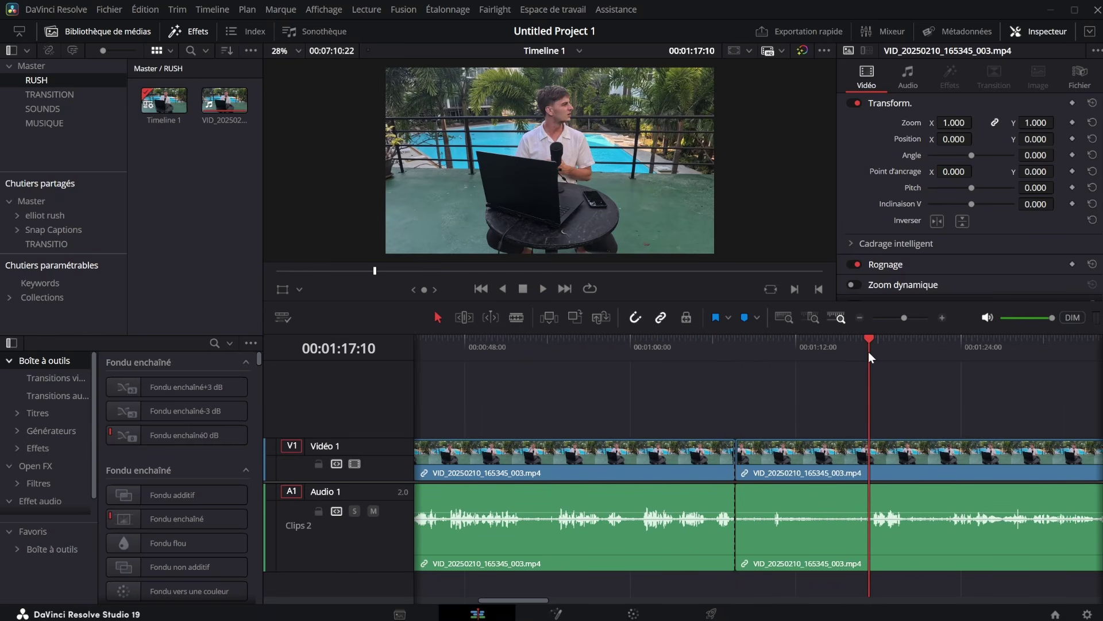
{"action": "key", "text": "ctrl+shift+["}
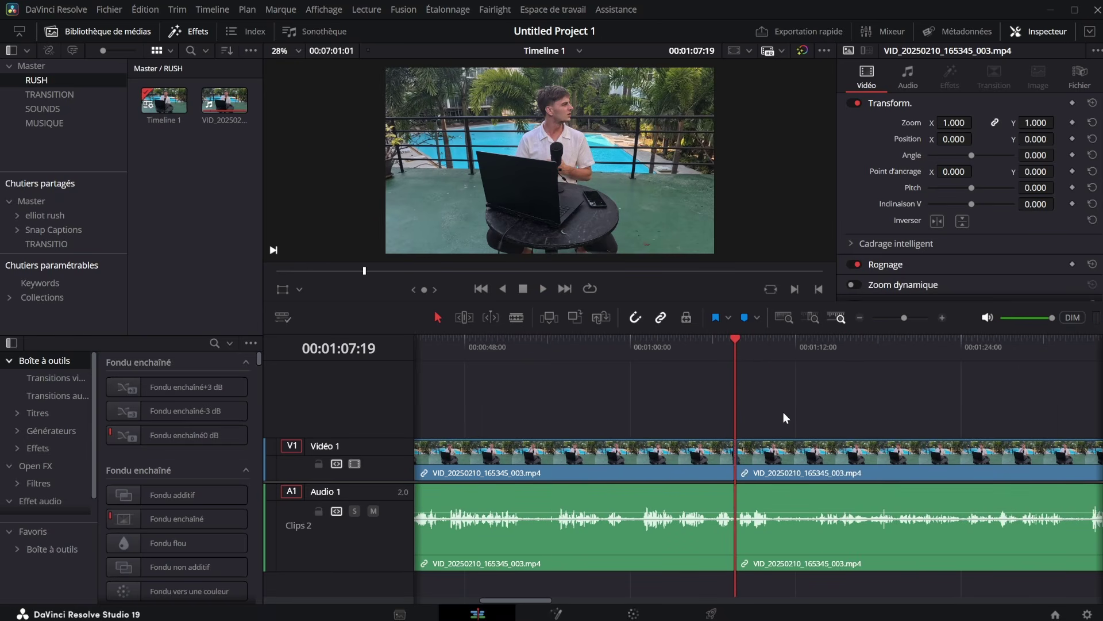
Step: Cut the clip around the silence from about 00:01:42 to 00:01:48 and delete that section with its gap
{"action": "scroll", "coordinate": [861, 456], "scroll_direction": "right", "scroll_amount": 4}
{"action": "scroll", "coordinate": [862, 456], "scroll_direction": "left", "scroll_amount": 7}
{"action": "scroll", "coordinate": [862, 455], "scroll_direction": "right", "scroll_amount": 5}
{"action": "left_click", "coordinate": [806, 355]}
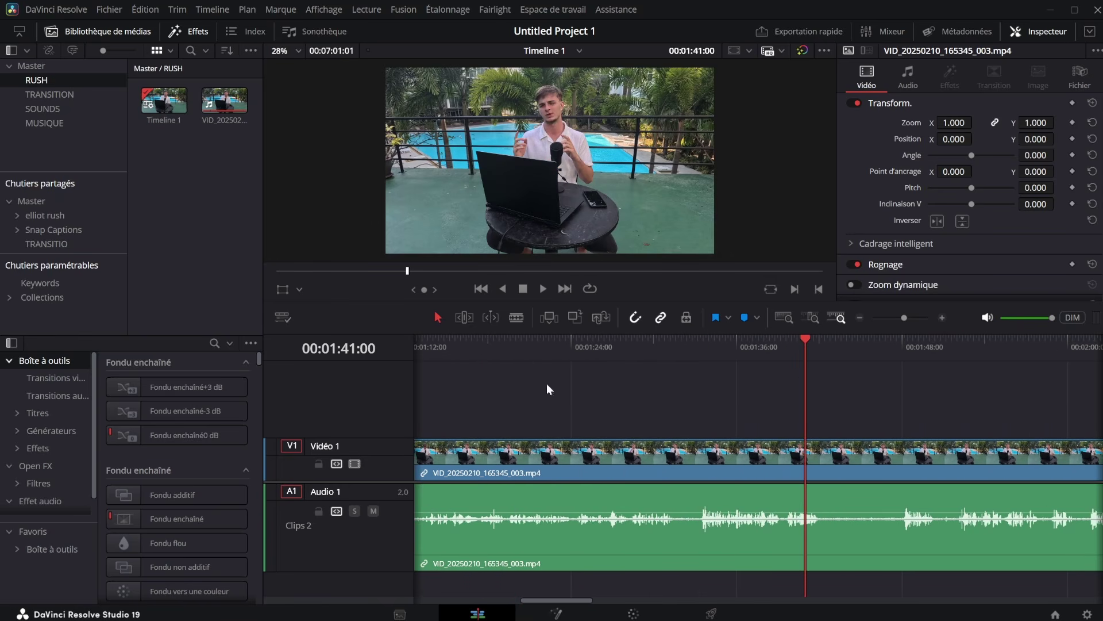
{"action": "left_click", "coordinate": [817, 489]}
{"action": "left_click", "coordinate": [901, 506]}
{"action": "key", "text": "a"}
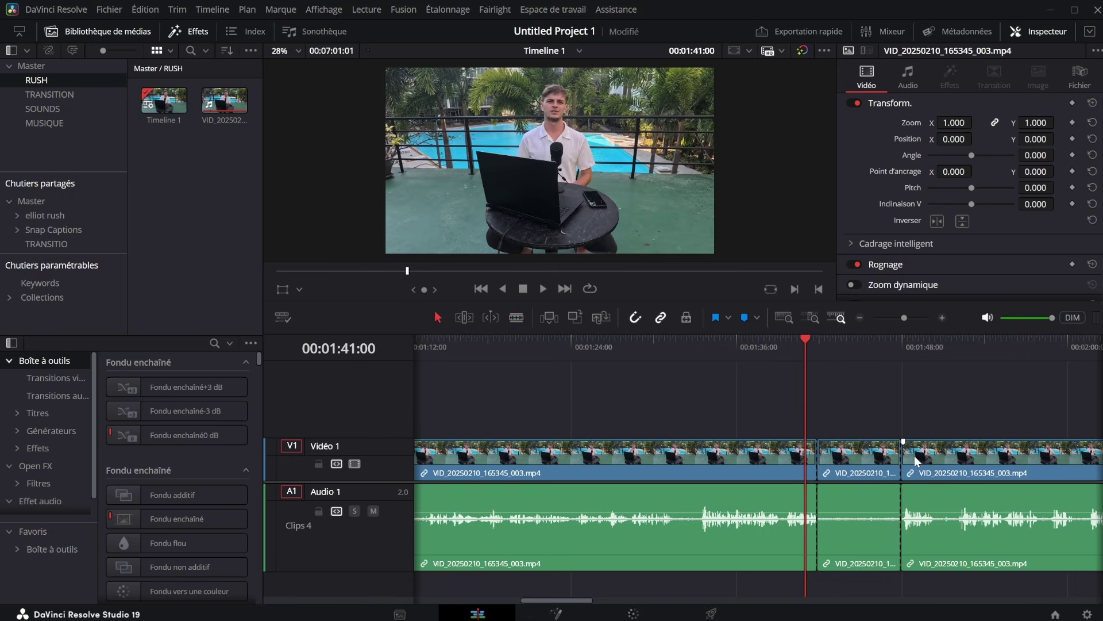
{"action": "key", "text": "BackSpace"}
{"action": "left_click", "coordinate": [867, 457]}
{"action": "key", "text": "BackSpace"}
Step: Remove the pause from about 00:02:00 to 00:02:04:26 by splitting the clip and ripple-trimming the following part
{"action": "scroll", "coordinate": [991, 421], "scroll_direction": "right", "scroll_amount": 3}
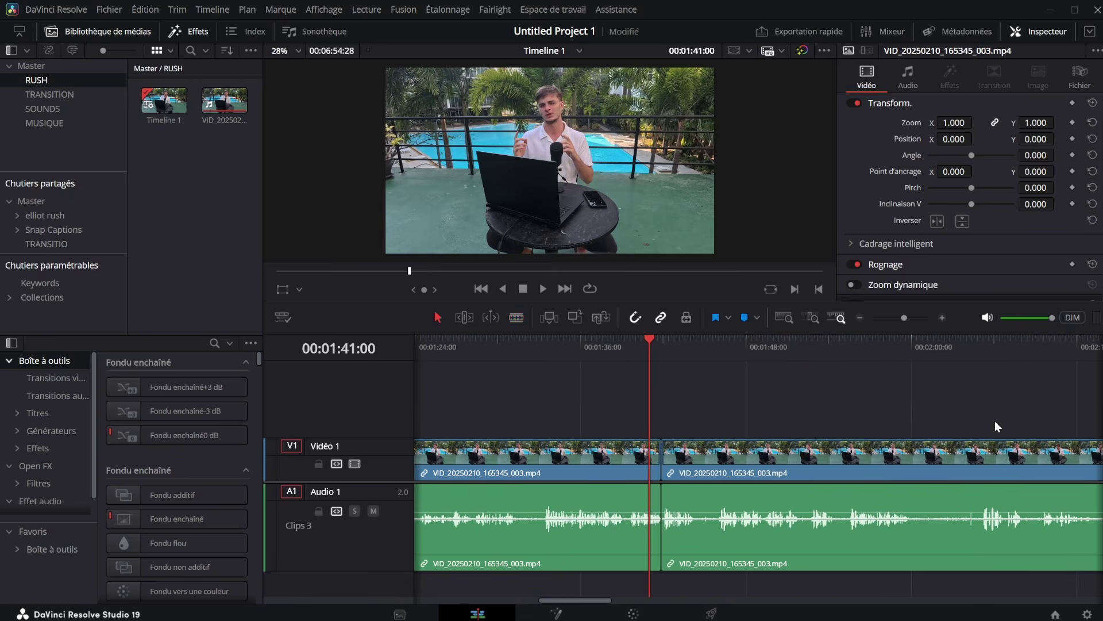
{"action": "left_click_drag", "start_coordinate": [856, 356], "coordinate": [980, 356]}
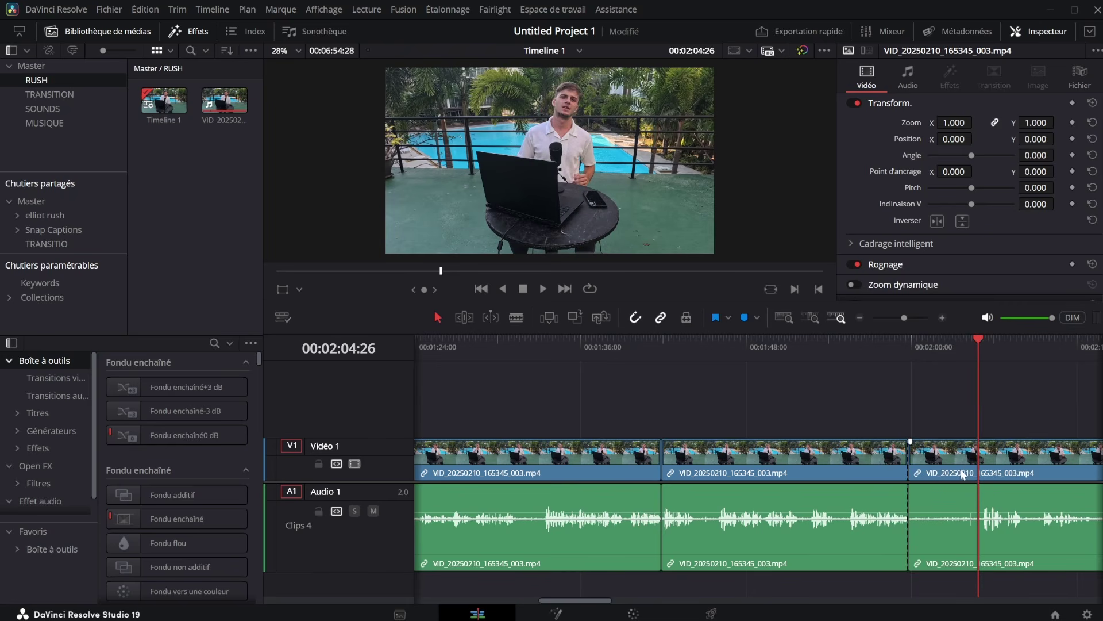
{"action": "key", "text": "Up"}
{"action": "left_click", "coordinate": [858, 365]}
{"action": "key", "text": "ctrl+shift+]"}
Step: Continue splitting the clip and removing its pauses between 00:02:07:18 and 00:02:37:07
{"action": "key", "text": "space"}
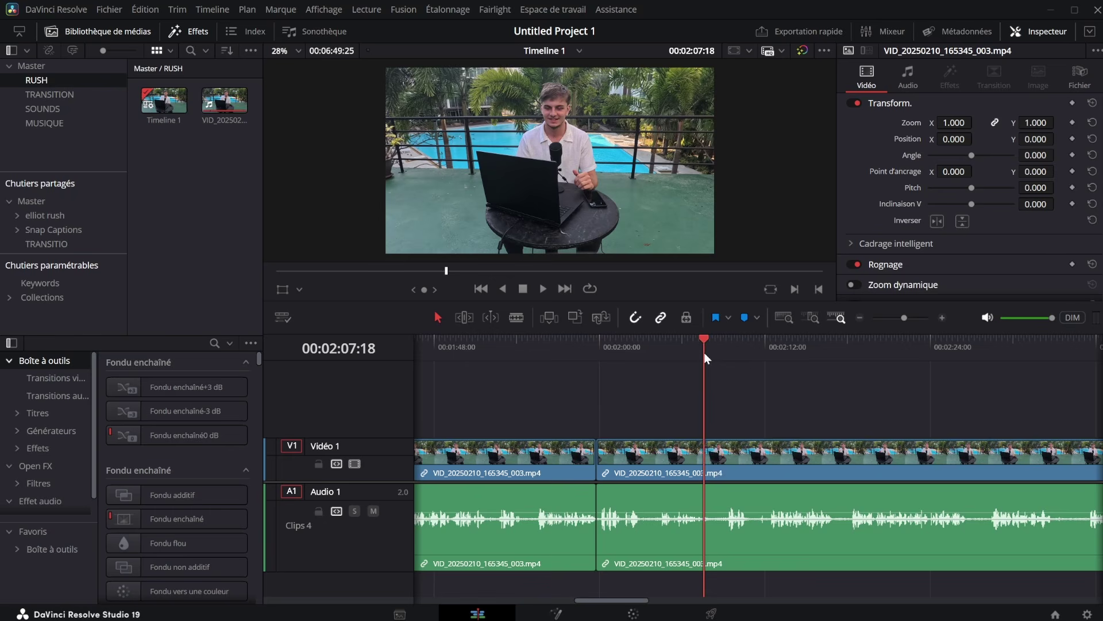
{"action": "key", "text": "ctrl+b"}
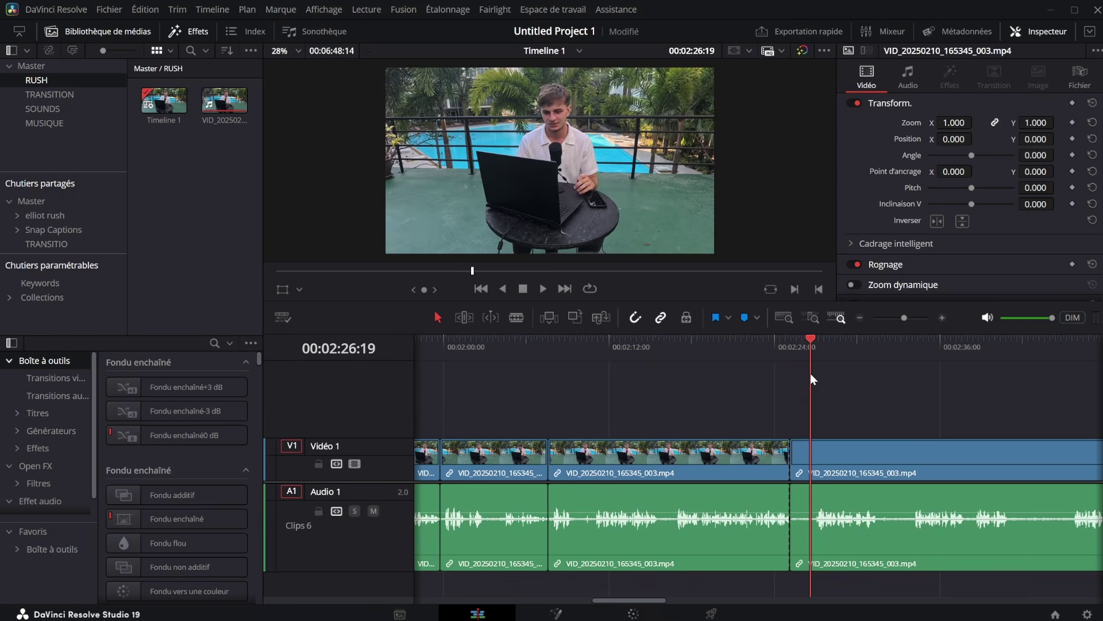
{"action": "left_click_drag", "start_coordinate": [854, 384], "coordinate": [959, 387]}
{"action": "scroll", "coordinate": [896, 382], "scroll_direction": "right", "scroll_amount": 3}
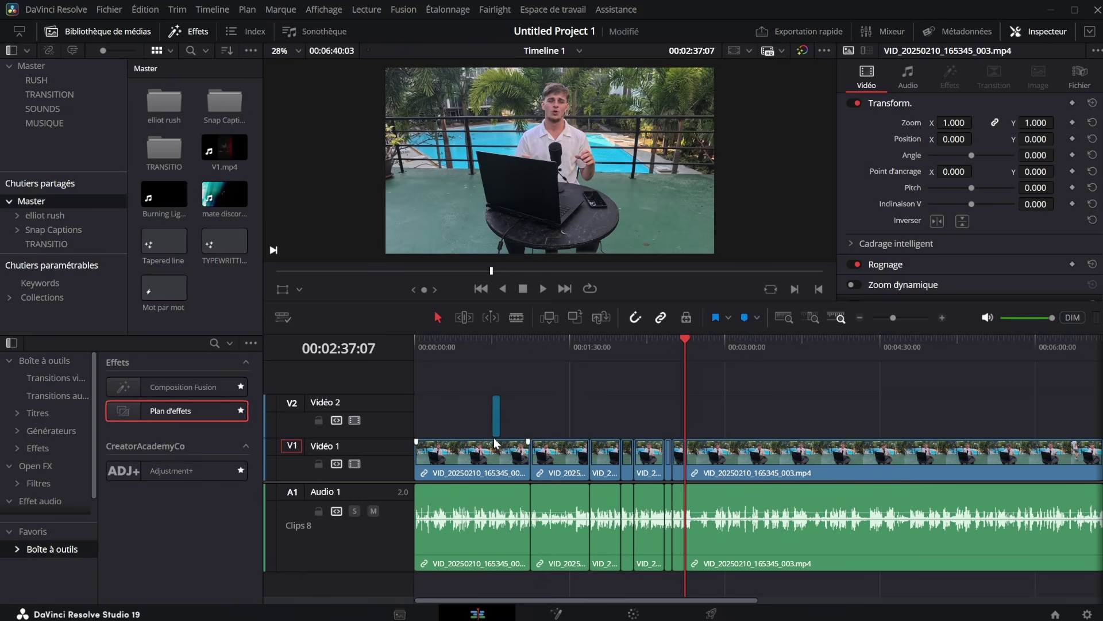
Step: Place the Plan d'effets adjustment clip on Vidéo 2 at the timeline start and stretch it over the whole edit
{"action": "left_click_drag", "start_coordinate": [488, 416], "coordinate": [937, 414]}
{"action": "key", "text": "Home"}
{"action": "scroll", "coordinate": [534, 420], "scroll_direction": "up", "scroll_amount": 3}
{"action": "left_click_drag", "start_coordinate": [901, 317], "coordinate": [888, 321]}
{"action": "left_click_drag", "start_coordinate": [474, 409], "coordinate": [734, 402]}
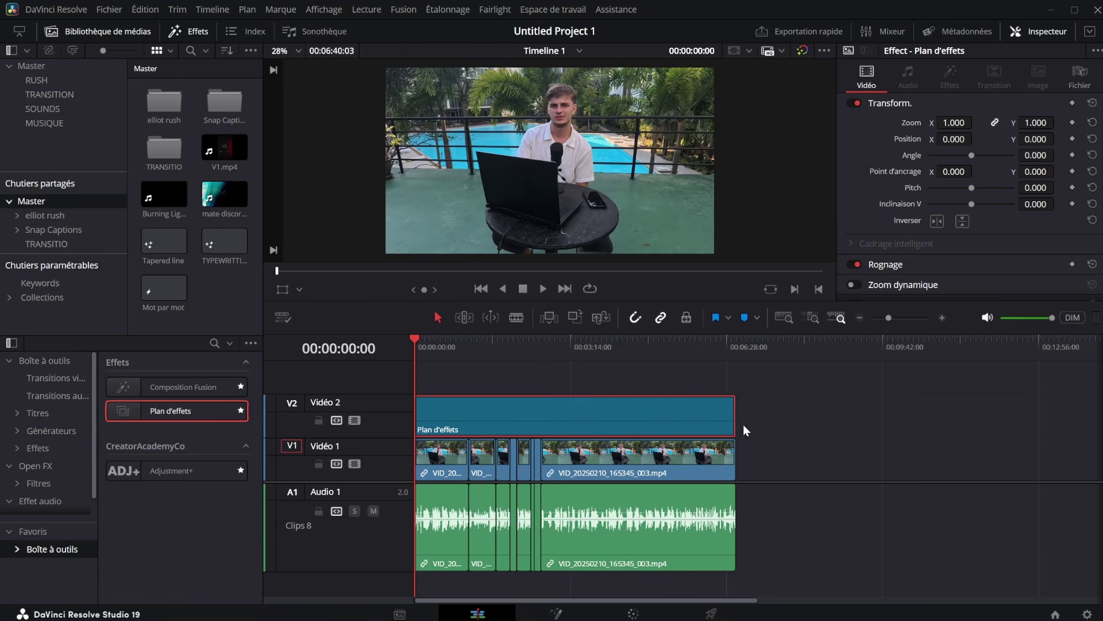
Step: On the Color page, grade node 01 with Lift -0.02, Gamma 0.01, Gain 1.06 and Offset 22.15
{"action": "left_click", "coordinate": [634, 614]}
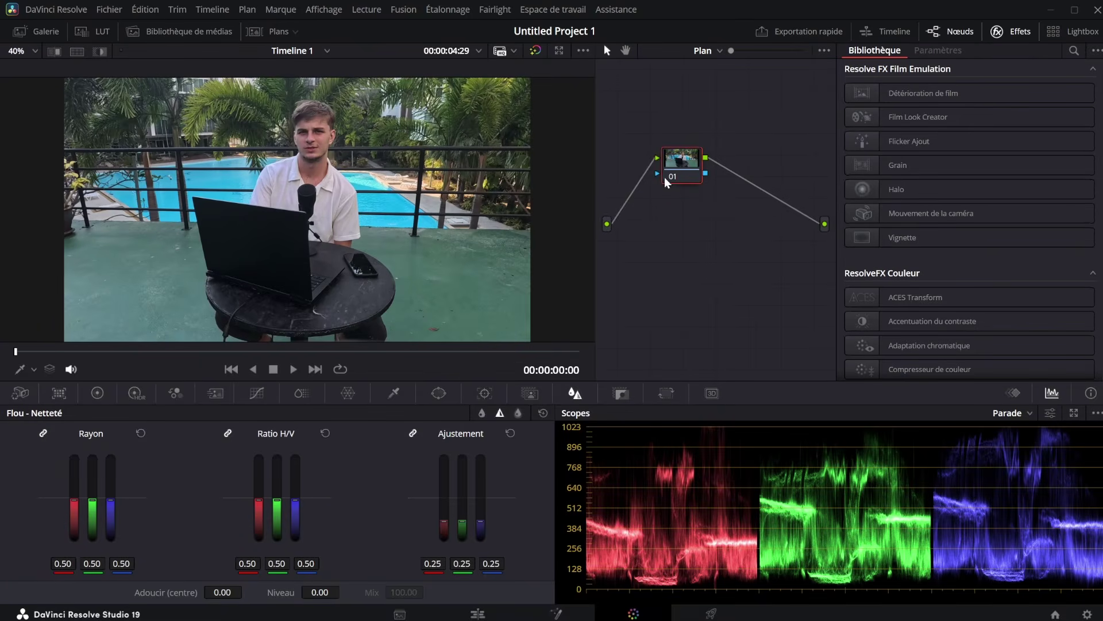
{"action": "left_click_drag", "start_coordinate": [665, 178], "coordinate": [653, 198]}
{"action": "left_click", "coordinate": [135, 393]}
{"action": "left_click", "coordinate": [97, 393]}
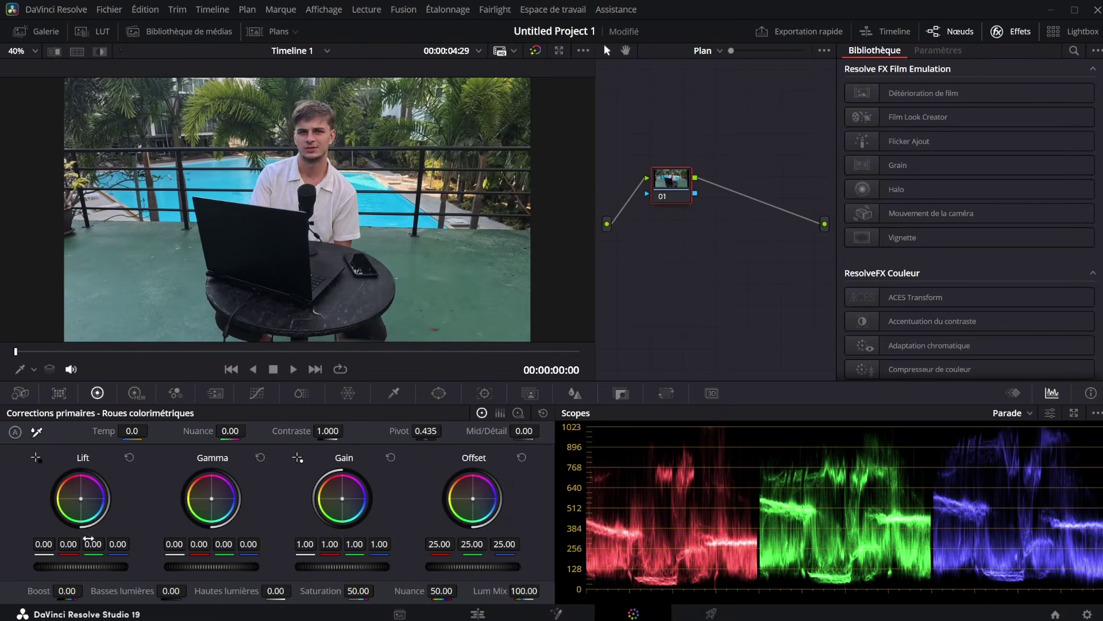
{"action": "left_click_drag", "start_coordinate": [90, 566], "coordinate": [120, 568]}
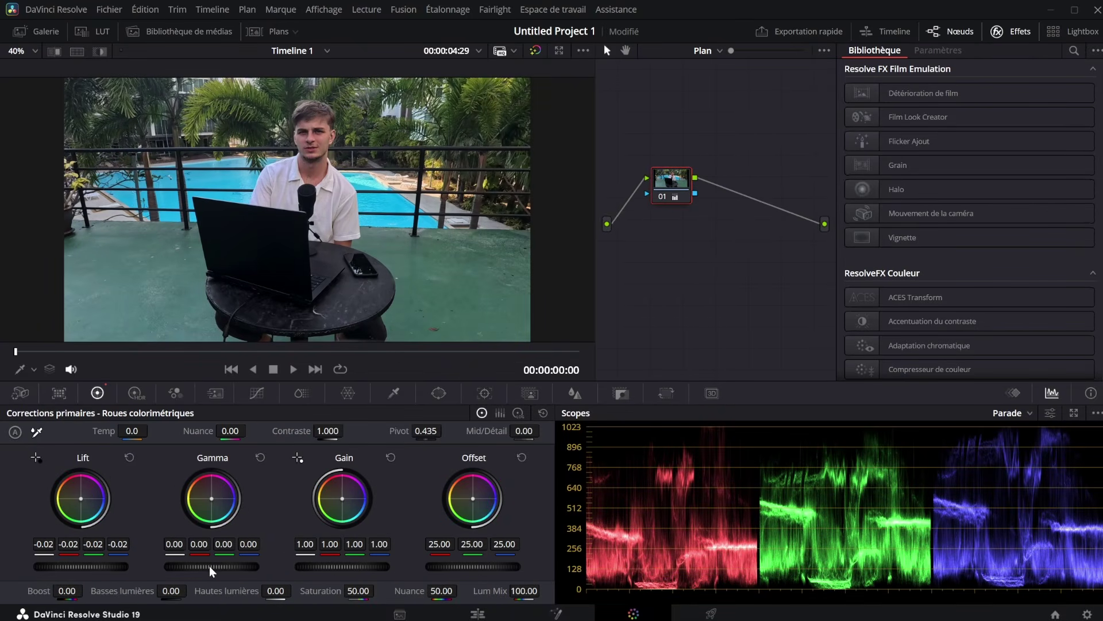
{"action": "left_click_drag", "start_coordinate": [212, 570], "coordinate": [189, 571]}
{"action": "left_click_drag", "start_coordinate": [320, 569], "coordinate": [339, 569]}
Step: Find the Vignette effect, apply it to node 01 and set its Taille to 0.858
{"action": "left_click", "coordinate": [1073, 50]}
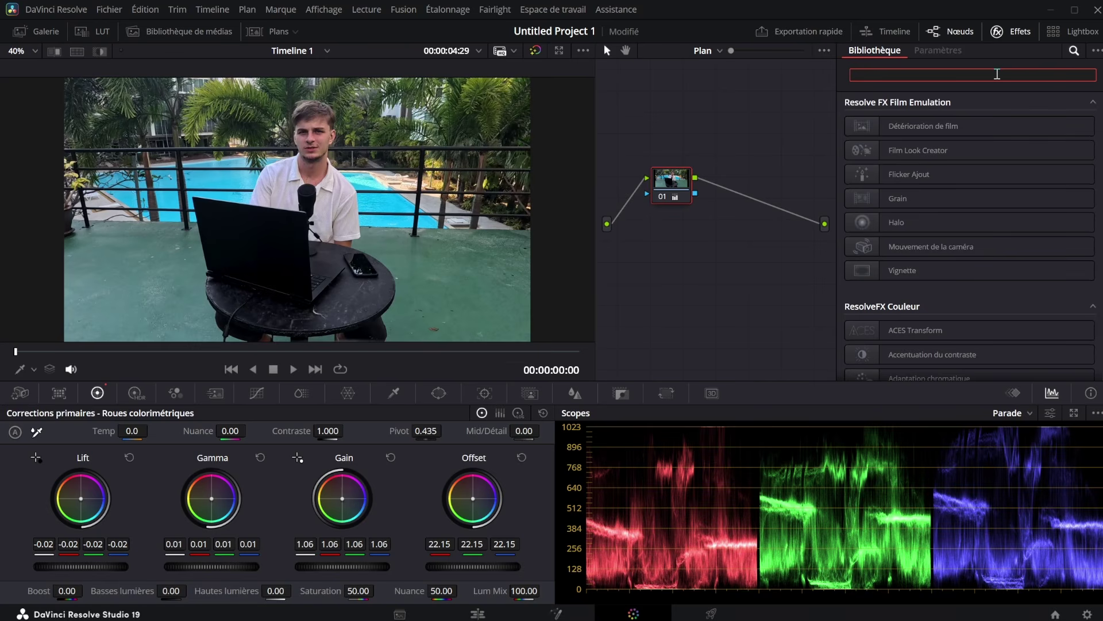
{"action": "type", "text": "VIGNE"}
{"action": "left_click_drag", "start_coordinate": [894, 127], "coordinate": [671, 181]}
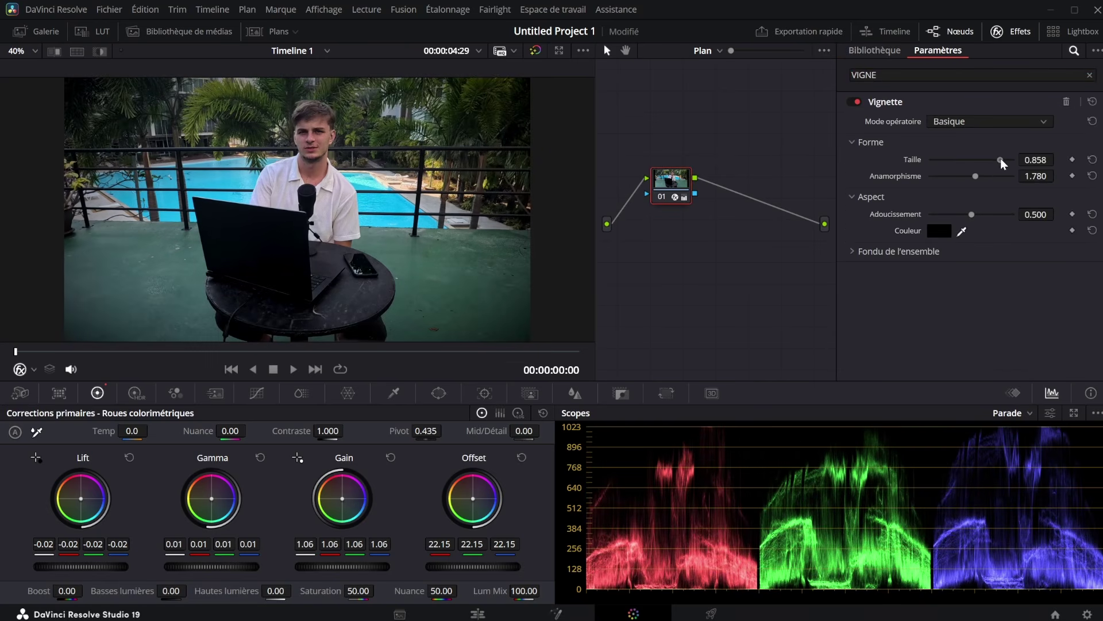
Step: Set the vignette's Anamorphisme to 2.627, Adoucissement to 0.899 and overall Fondu to 0.742
{"action": "left_click_drag", "start_coordinate": [975, 176], "coordinate": [1002, 176]}
{"action": "left_click_drag", "start_coordinate": [972, 214], "coordinate": [1005, 214]}
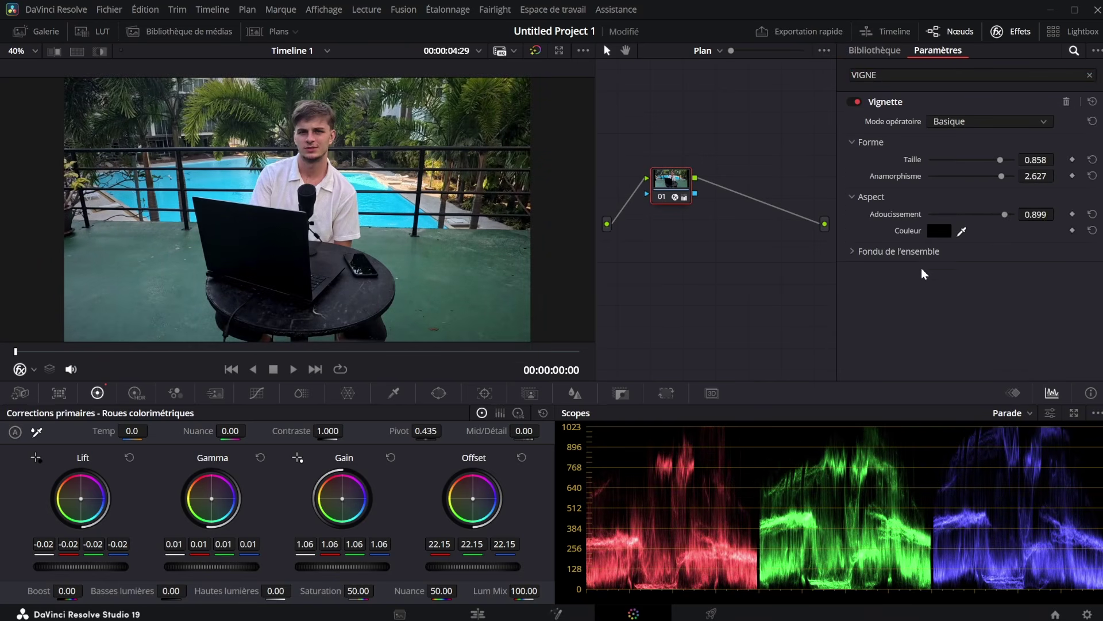
{"action": "left_click", "coordinate": [852, 251]}
{"action": "left_click_drag", "start_coordinate": [1007, 270], "coordinate": [992, 270]}
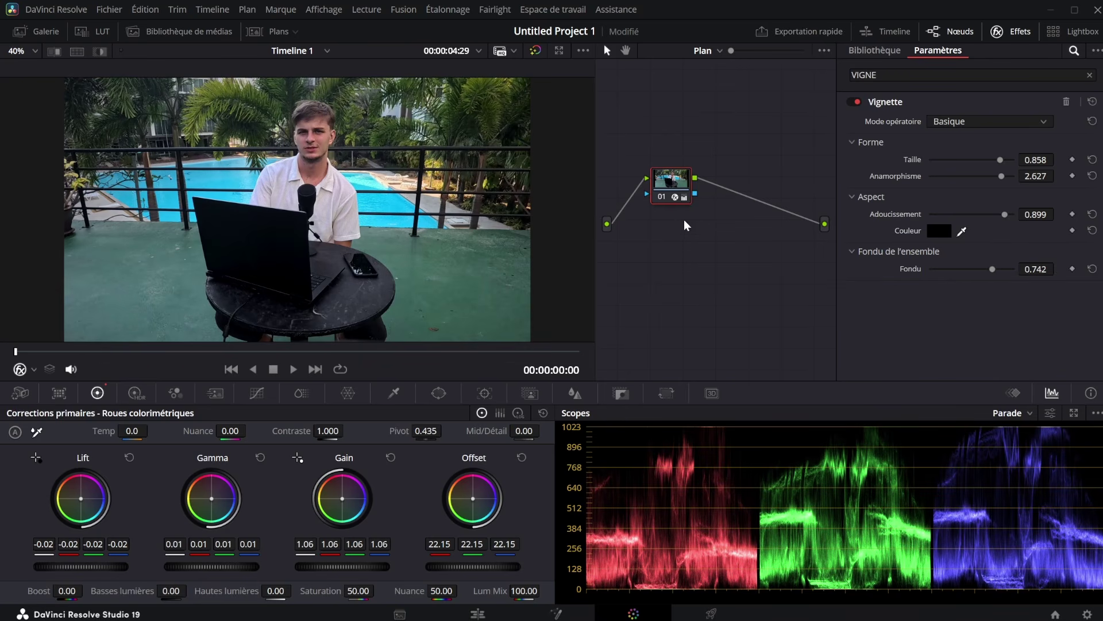
Step: Compare the picture with and without node 01's color correction and vignette
{"action": "key", "text": "ctrl+d"}
{"action": "key", "text": "ctrl+d"}
{"action": "key", "text": "ctrl+d"}
{"action": "key", "text": "ctrl+d"}
{"action": "key", "text": "ctrl+d"}
{"action": "key", "text": "ctrl+d"}
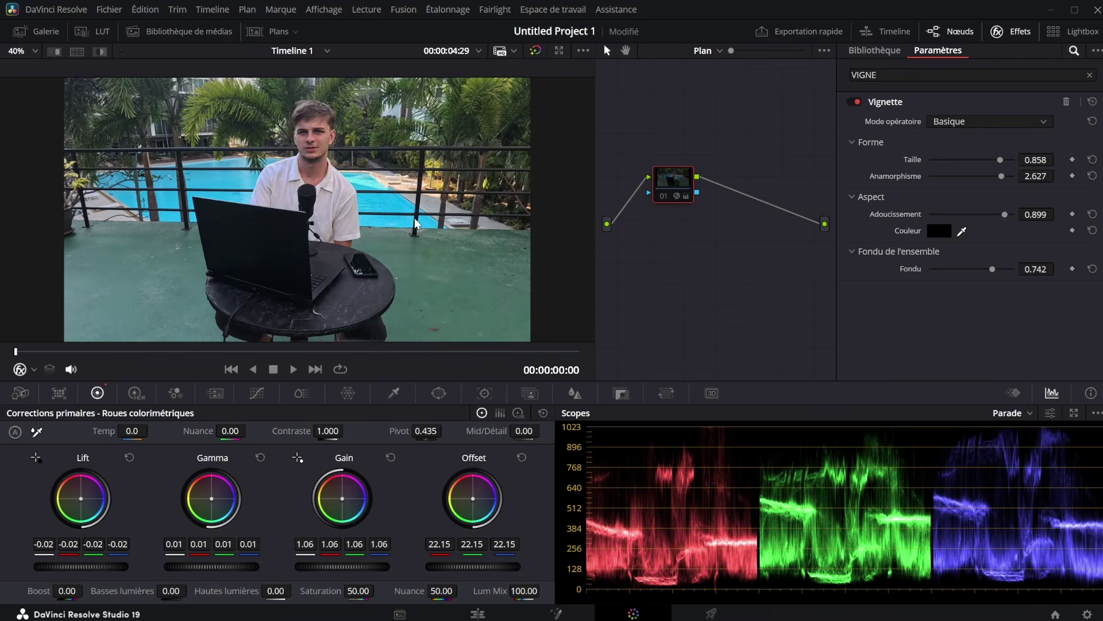
Step: Toggle the node grade off and on repeatedly to judge the color correction and vignette against the original picture
{"action": "key", "text": "ctrl+d"}
{"action": "key", "text": "ctrl+d"}
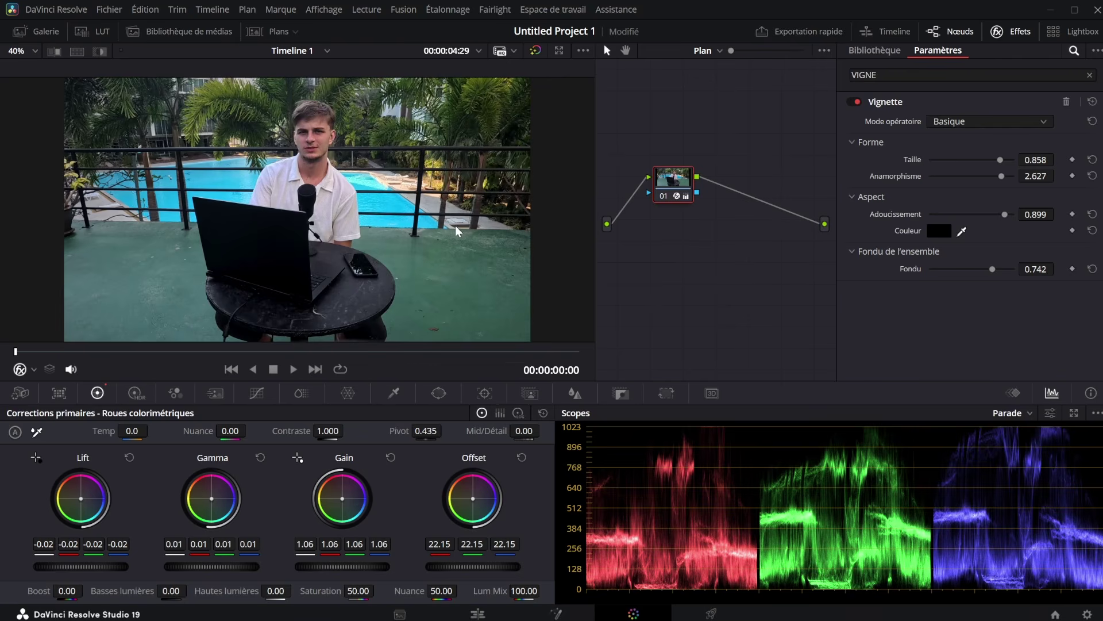
{"action": "key", "text": "ctrl+d"}
{"action": "key", "text": "ctrl+d"}
{"action": "key", "text": "ctrl+d"}
{"action": "key", "text": "ctrl+d"}
{"action": "key", "text": "ctrl+d"}
{"action": "key", "text": "ctrl+d"}
{"action": "key", "text": "ctrl+d"}
{"action": "key", "text": "ctrl+d"}
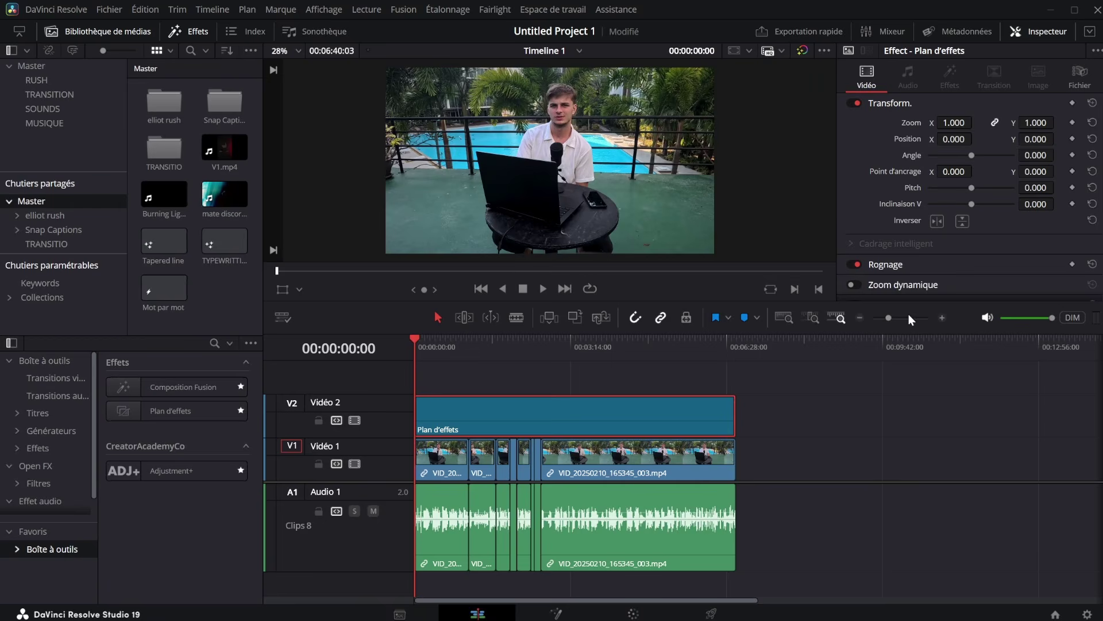
Step: On the Edit page, select all timeline clips and unlink their video from their audio
{"action": "left_click_drag", "start_coordinate": [685, 415], "coordinate": [869, 415]}
{"action": "left_click_drag", "start_coordinate": [1067, 483], "coordinate": [390, 426]}
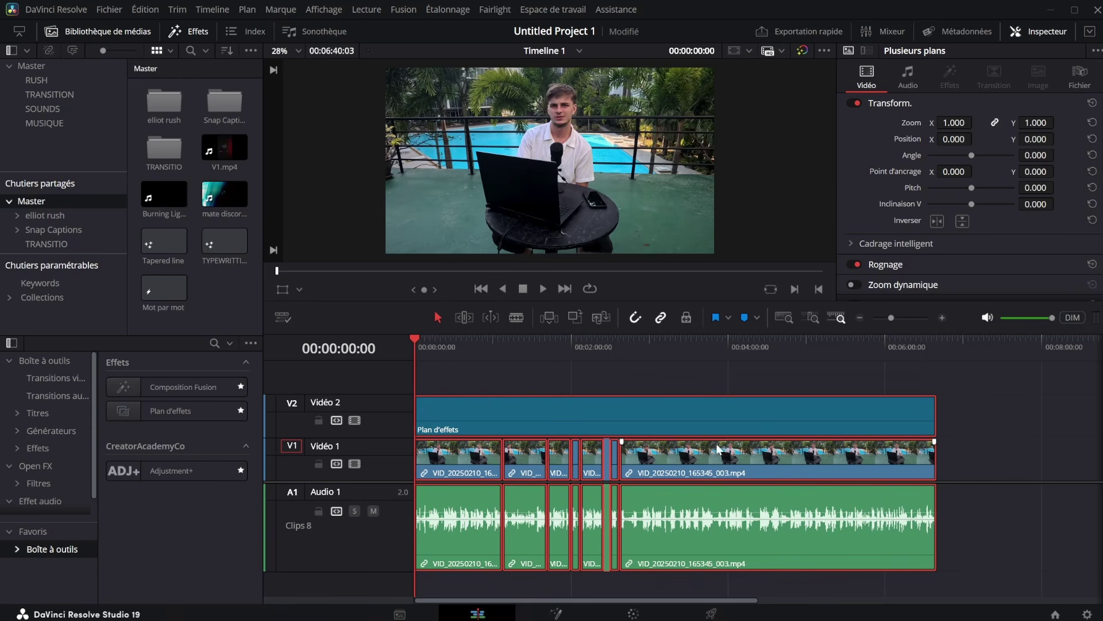
{"action": "right_click", "coordinate": [745, 458]}
{"action": "left_click", "coordinate": [768, 450]}
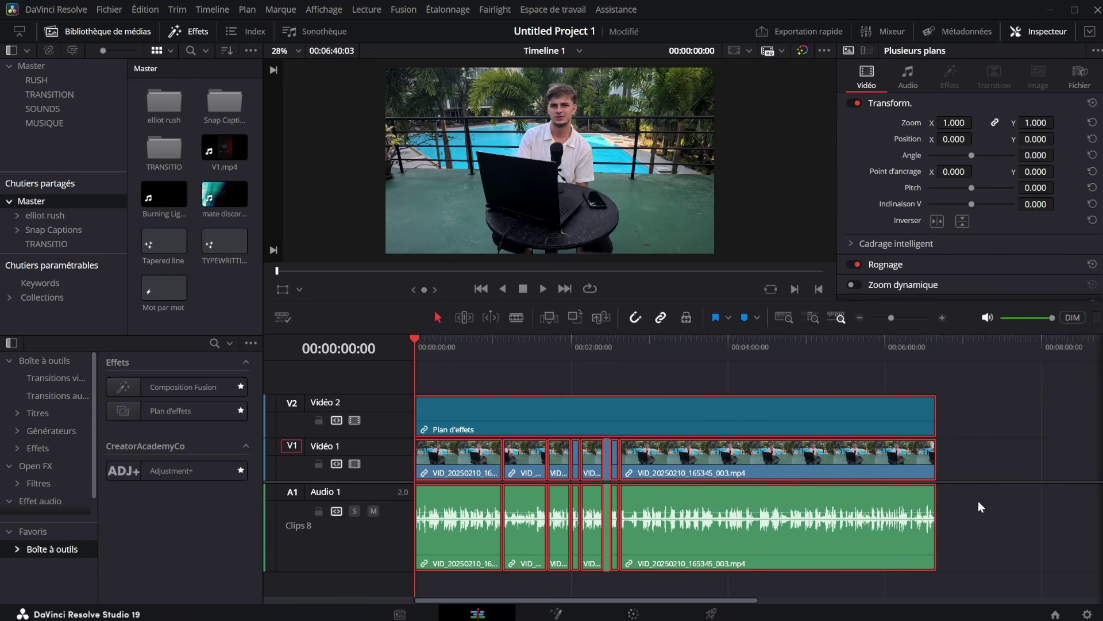
{"action": "right_click", "coordinate": [805, 461]}
Step: Try to combine the Vidéo 1 clips and the adjustment clip above them into a compound clip
{"action": "left_click_drag", "start_coordinate": [992, 455], "coordinate": [443, 396]}
{"action": "right_click", "coordinate": [494, 409]}
{"action": "left_click", "coordinate": [529, 149]}
{"action": "left_click", "coordinate": [645, 337]}
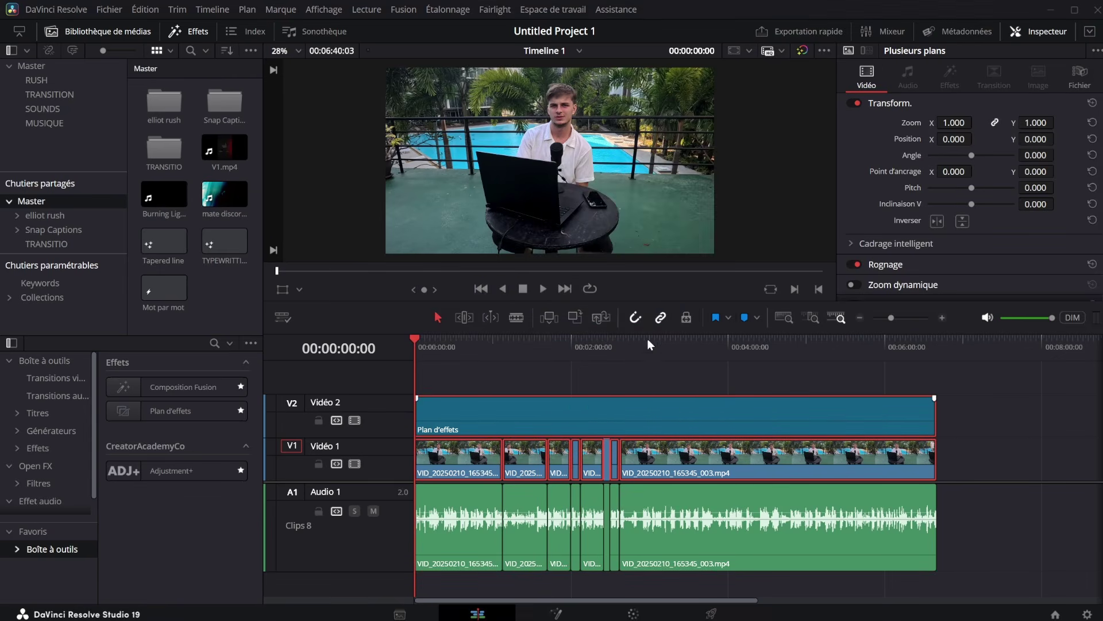
{"action": "left_click", "coordinate": [632, 346]}
{"action": "left_click_drag", "start_coordinate": [638, 380], "coordinate": [504, 407]}
{"action": "left_click_drag", "start_coordinate": [631, 346], "coordinate": [368, 389]}
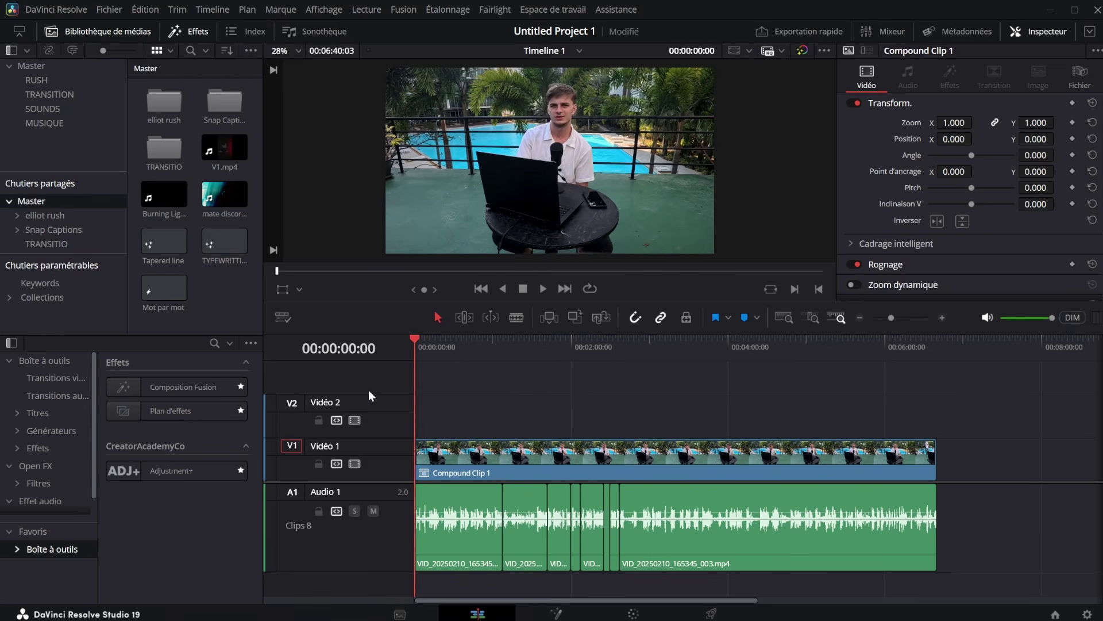
{"action": "key", "text": "ctrl+z"}
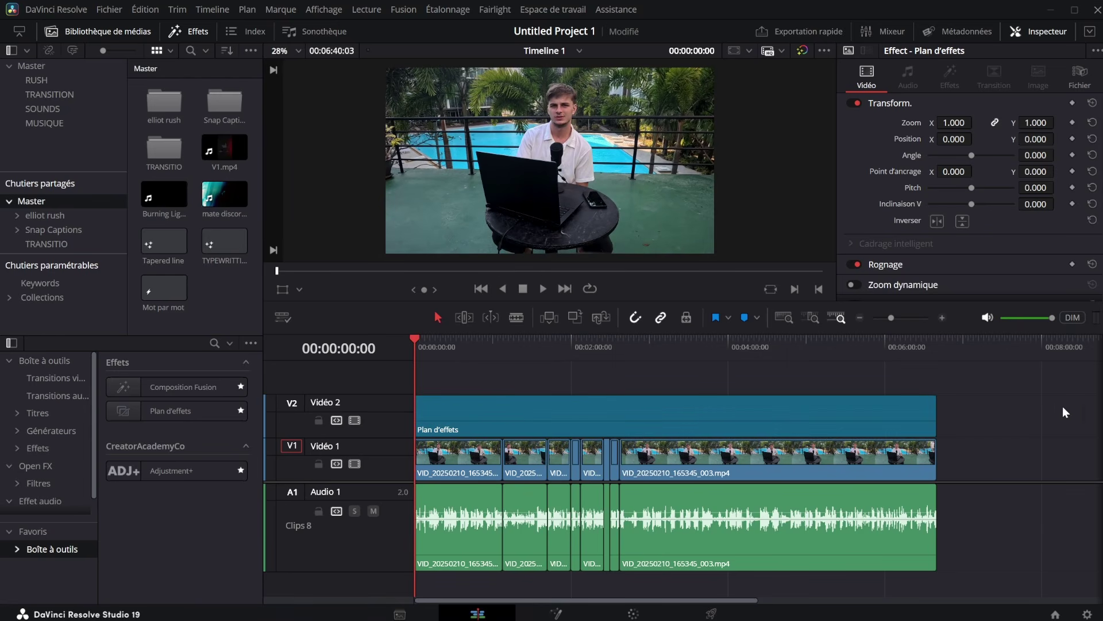
Step: Place short effect clips on Vidéo 2 beneath the adjustment clip, and cut out its section from 00:01:02:19 to 00:01:07:19
{"action": "left_click_drag", "start_coordinate": [511, 419], "coordinate": [381, 416]}
{"action": "left_click_drag", "start_coordinate": [170, 410], "coordinate": [559, 422]}
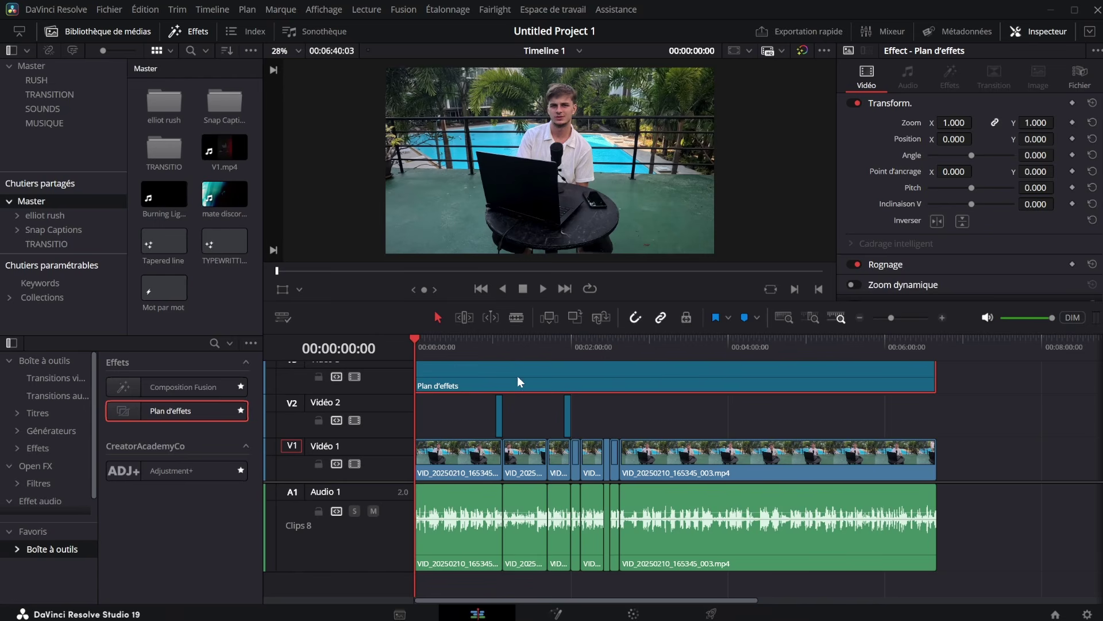
{"action": "left_click", "coordinate": [498, 360]}
{"action": "left_click", "coordinate": [905, 317]}
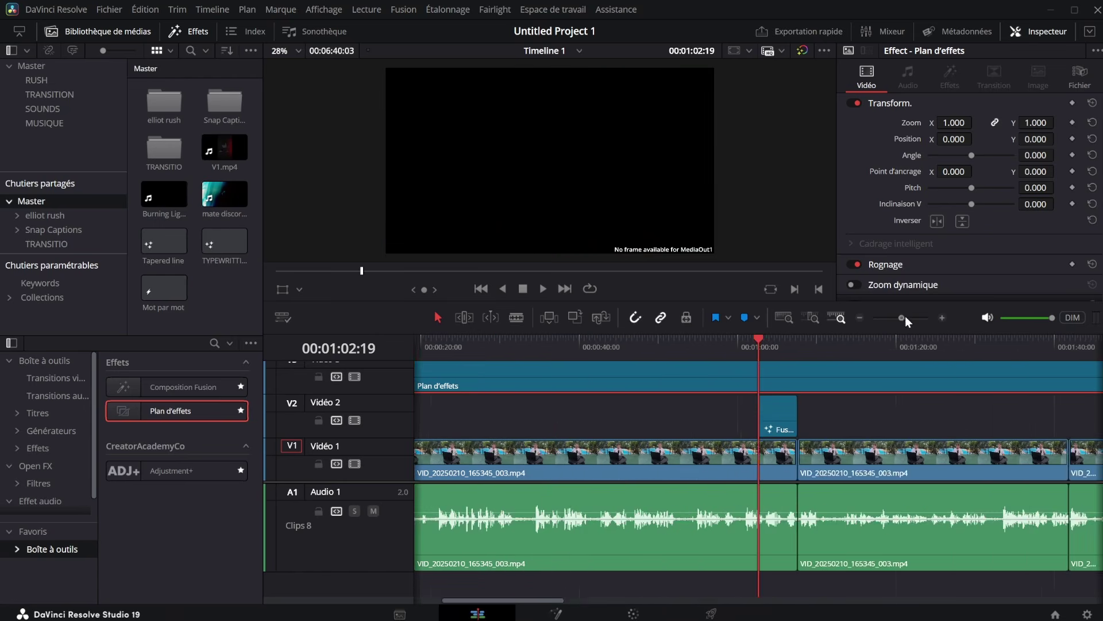
{"action": "left_click", "coordinate": [869, 349]}
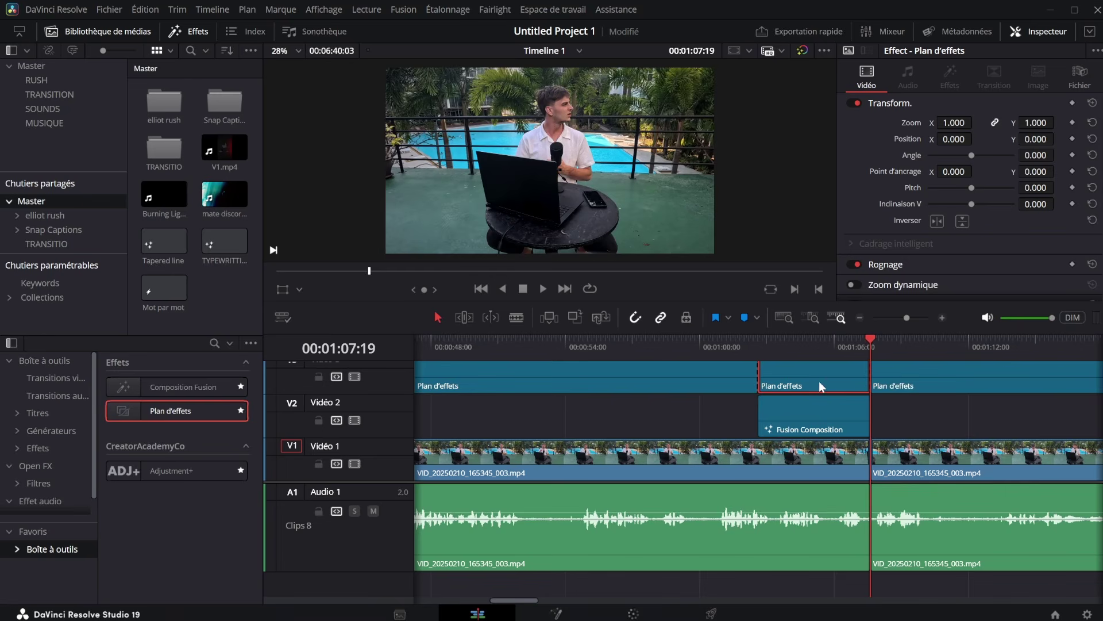
{"action": "left_click", "coordinate": [895, 318]}
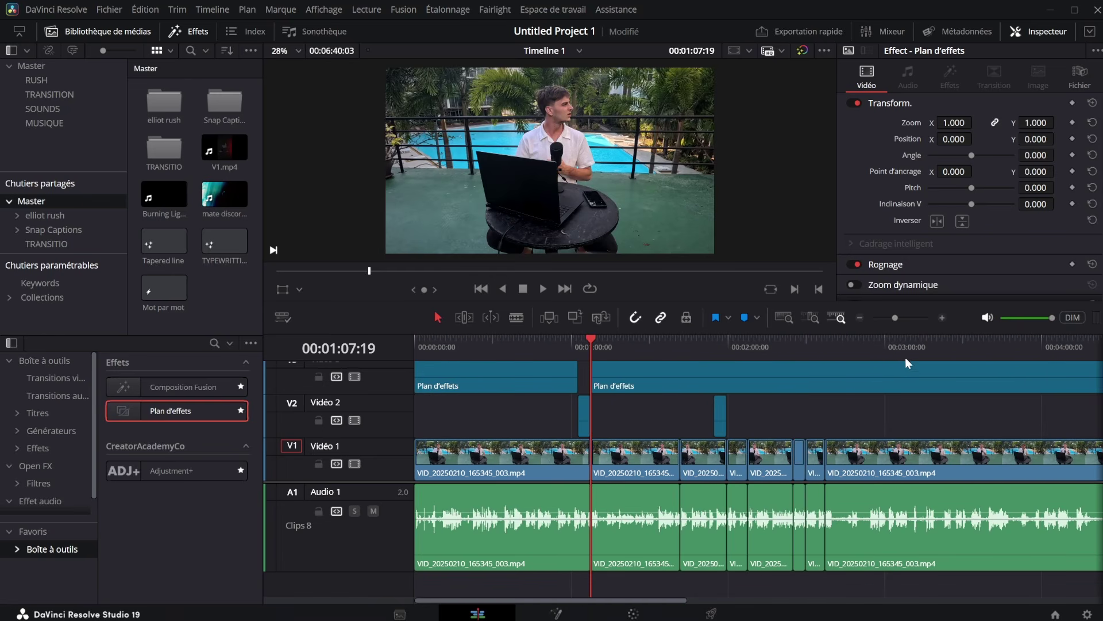
Step: Undo the cuts in the adjustment clip and the short effect clips added on Vidéo 2
{"action": "key", "text": "ctrl+z"}
{"action": "key", "text": "ctrl+z"}
{"action": "key", "text": "ctrl+z"}
{"action": "key", "text": "ctrl+z"}
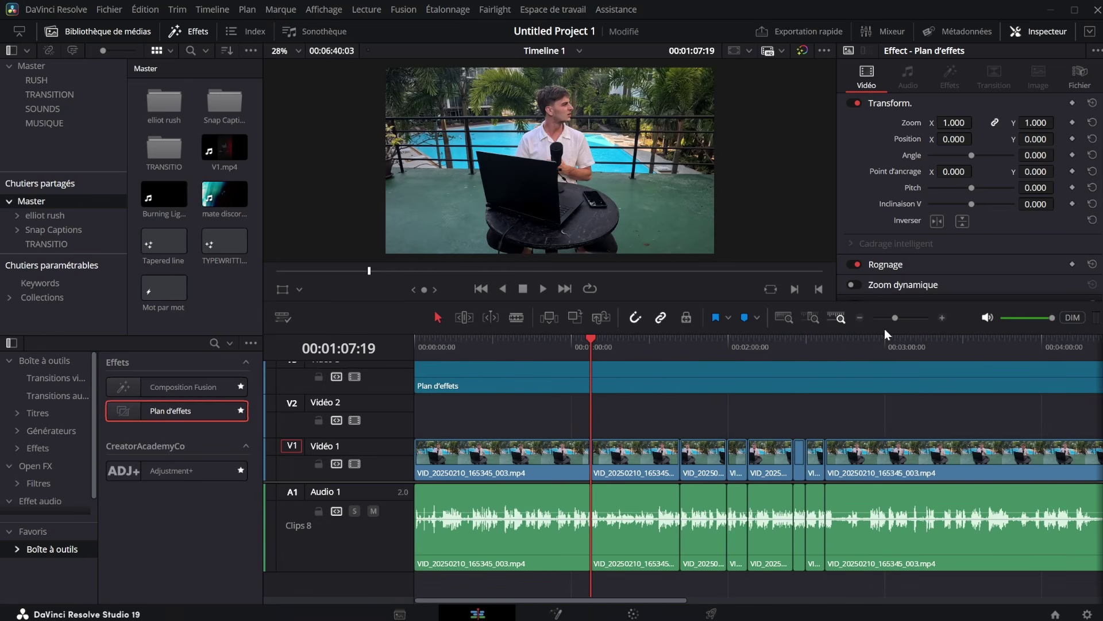
Step: Combine all the talking-head video clips and the adjustment clip into one compound clip, leaving the audio out
{"action": "left_click", "coordinate": [889, 318]}
{"action": "left_click_drag", "start_coordinate": [948, 450], "coordinate": [330, 396]}
{"action": "right_click", "coordinate": [609, 428]}
{"action": "left_click", "coordinate": [724, 286]}
{"action": "left_click", "coordinate": [661, 340]}
Step: Place a Fusion composition on Vidéo 2 above the compound clip at 00:00:45:09
{"action": "left_click_drag", "start_coordinate": [486, 355], "coordinate": [471, 355]}
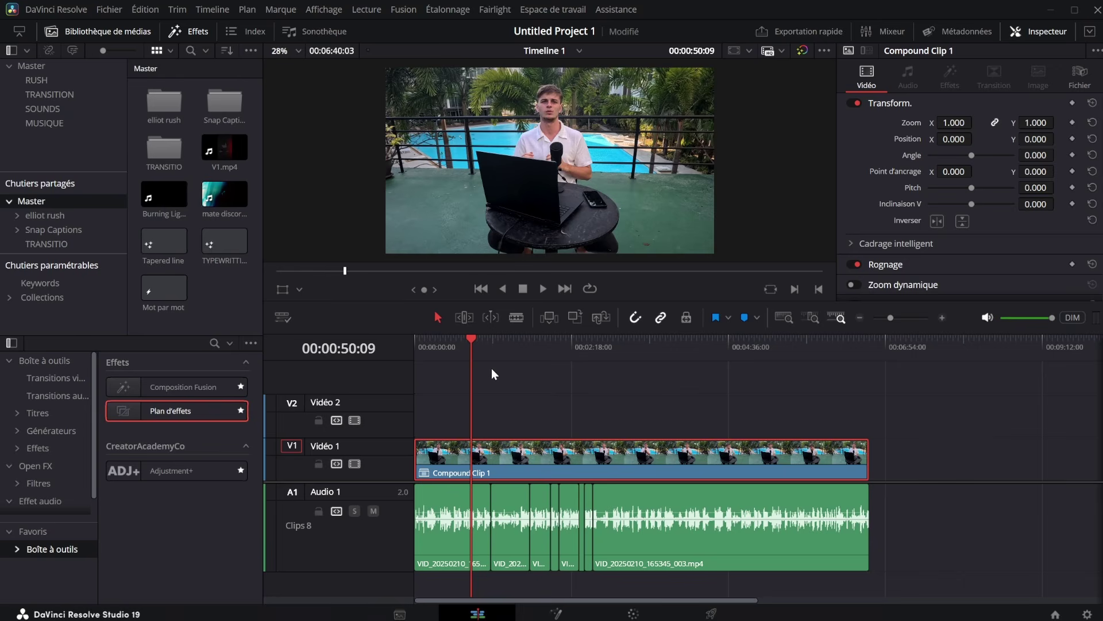
{"action": "left_click_drag", "start_coordinate": [212, 381], "coordinate": [467, 414]}
{"action": "left_click", "coordinate": [465, 355]}
{"action": "left_click_drag", "start_coordinate": [901, 317], "coordinate": [896, 319]}
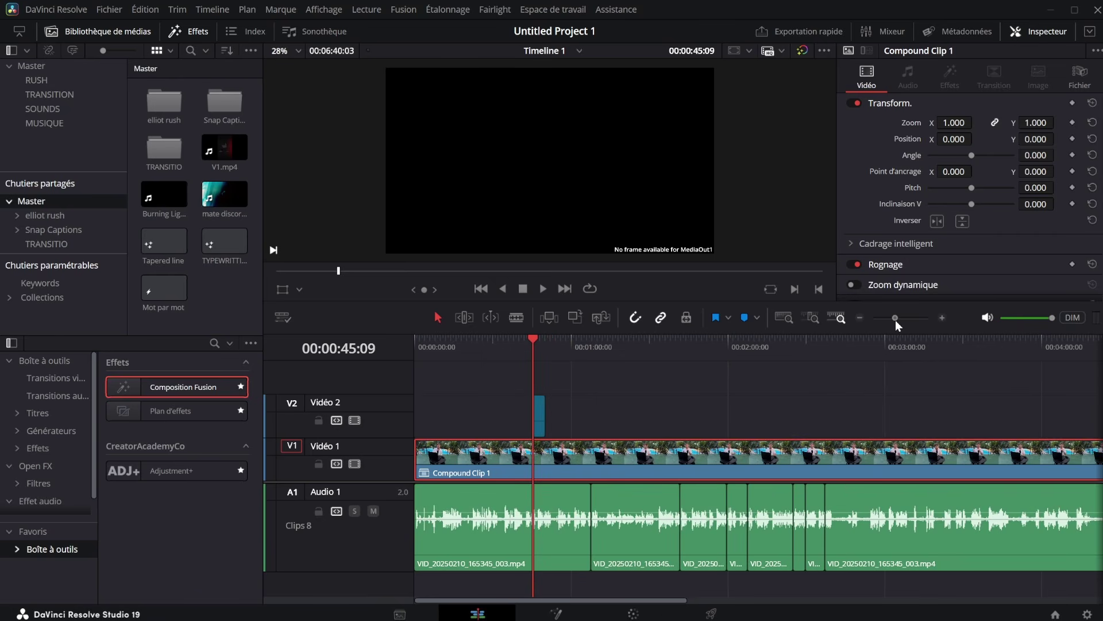
Step: Import the Connect AI Agents to LinkedIn Relevance AI (No Code).mp4 video into the project's Master bin and place it on Vidéo 2
{"action": "left_click", "coordinate": [63, 67]}
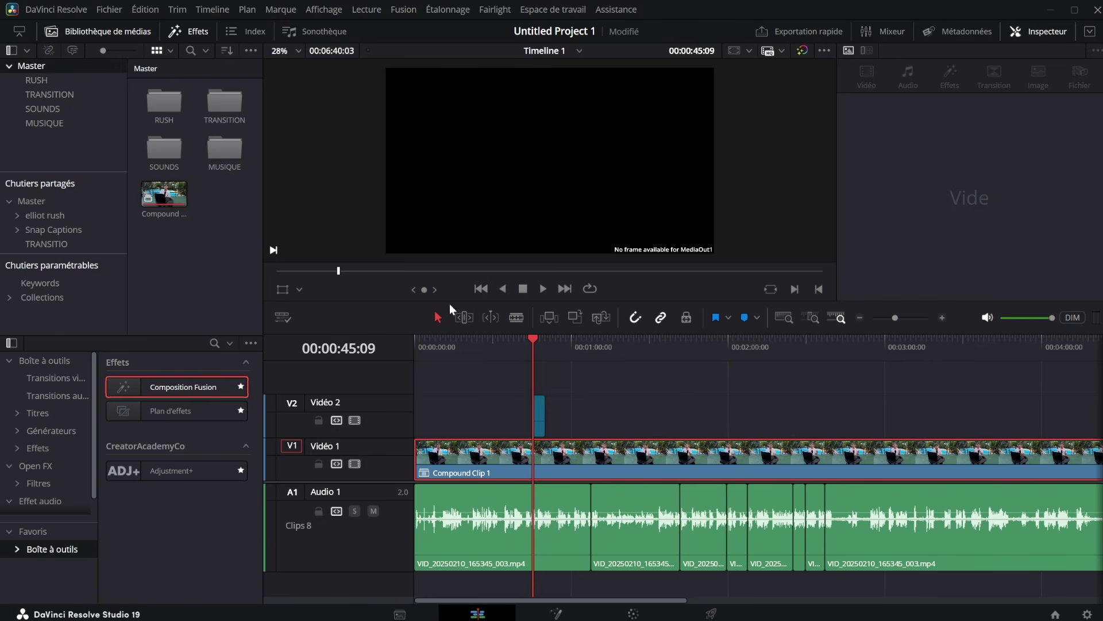
{"action": "double_click", "coordinate": [202, 267]}
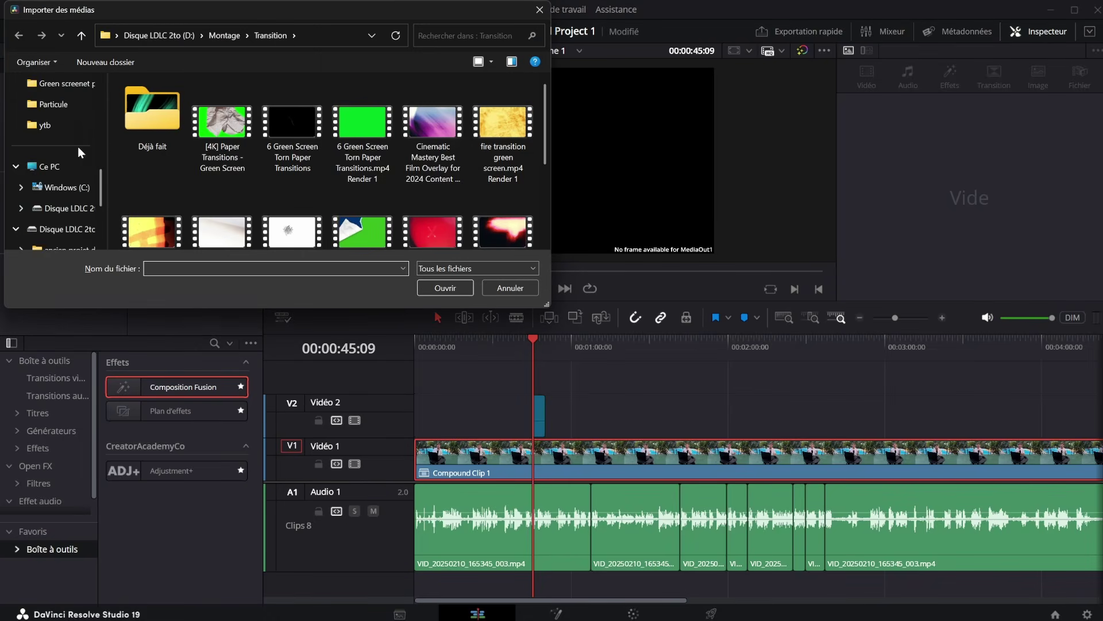
{"action": "left_click", "coordinate": [62, 145]}
{"action": "scroll", "coordinate": [311, 179], "scroll_direction": "down", "scroll_amount": 5}
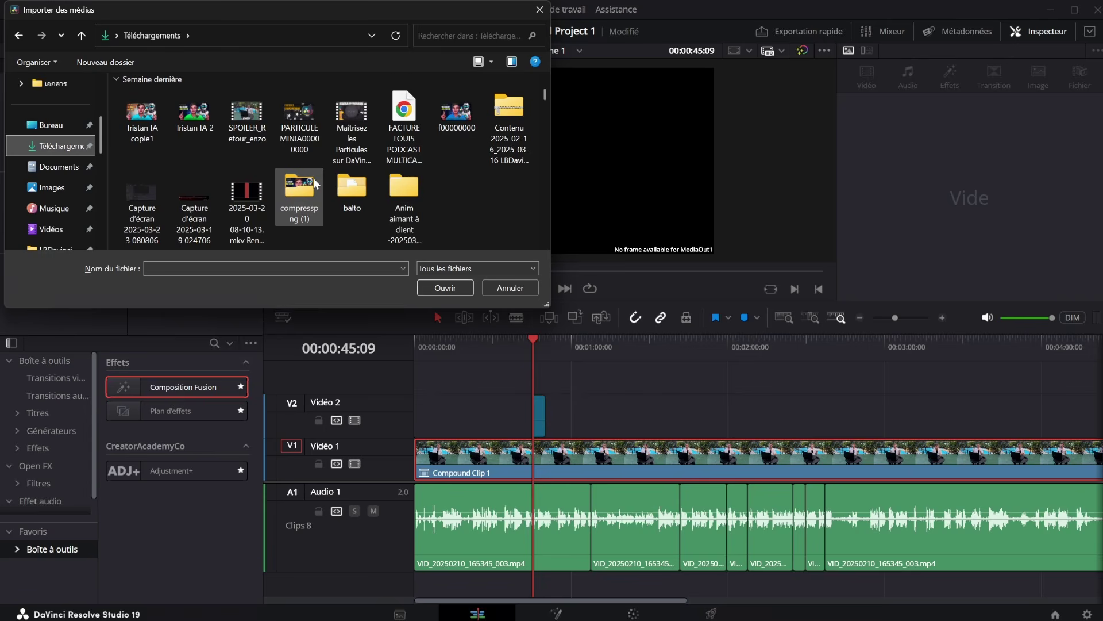
{"action": "scroll", "coordinate": [337, 181], "scroll_direction": "down", "scroll_amount": 2}
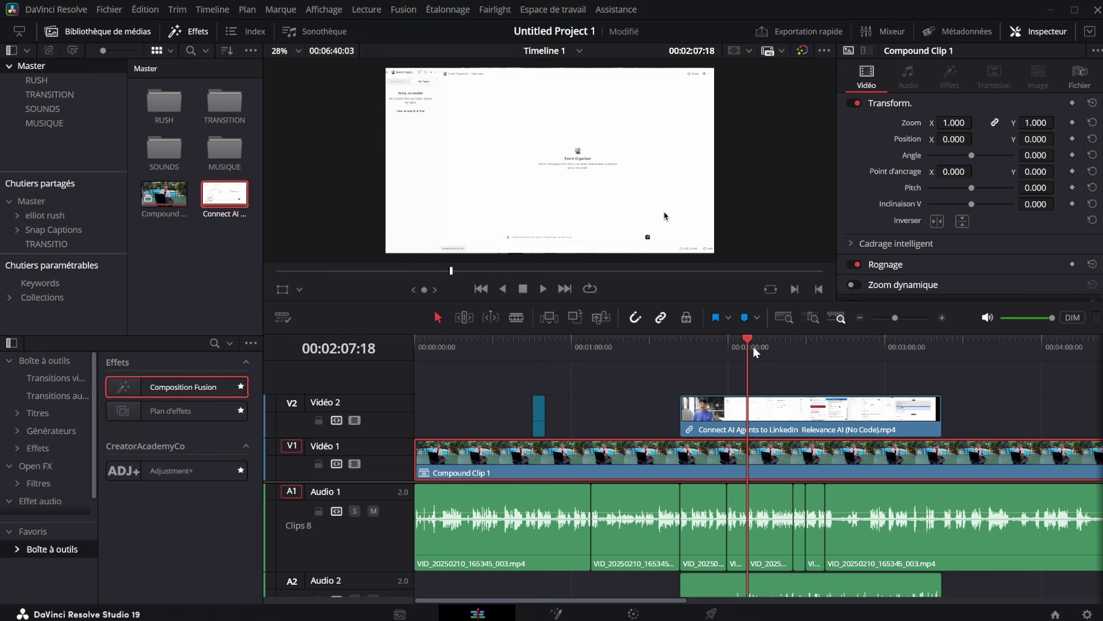
Step: Open the Connect AI Agents clip in Fusion and add a BrightnessContrast node that desaturates it to black and white
{"action": "left_click", "coordinate": [756, 349]}
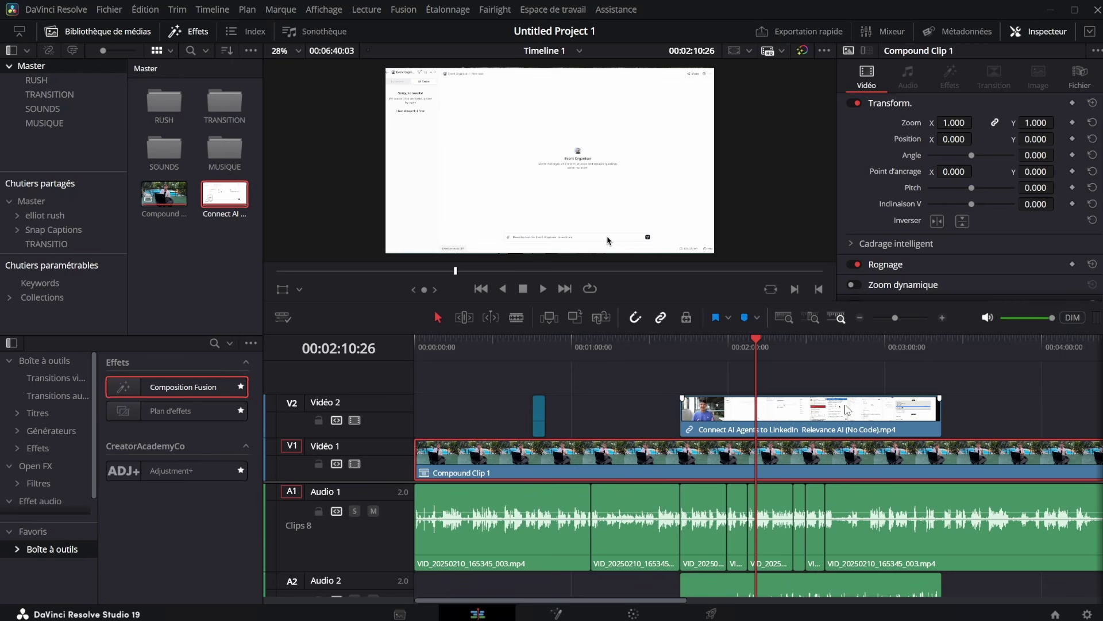
{"action": "left_click", "coordinate": [834, 409]}
{"action": "key", "text": "shift+5"}
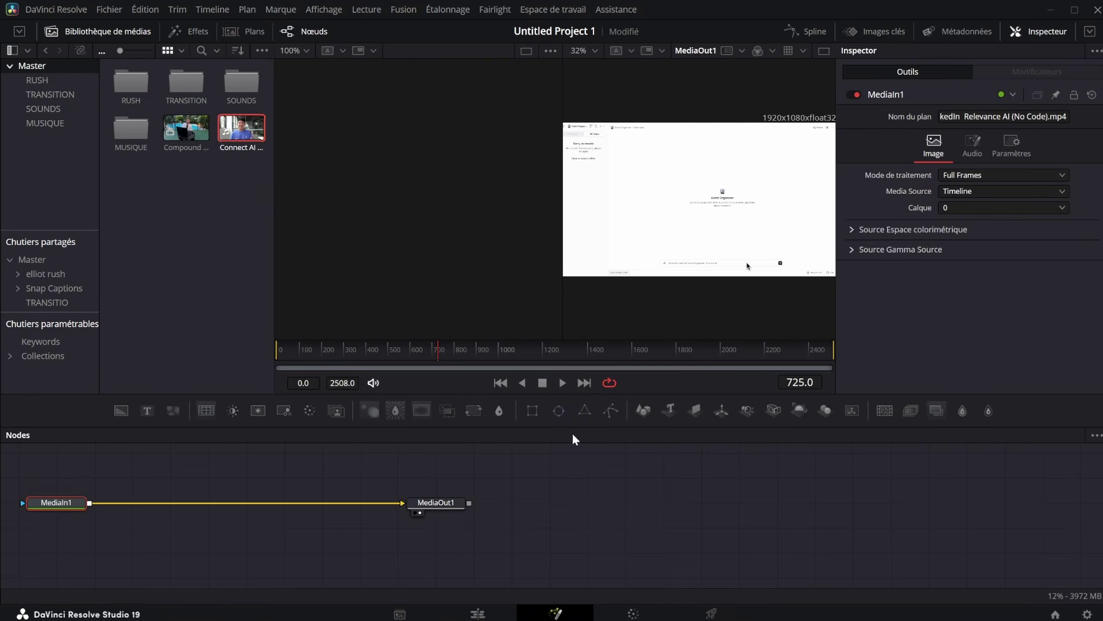
{"action": "left_click", "coordinate": [233, 410]}
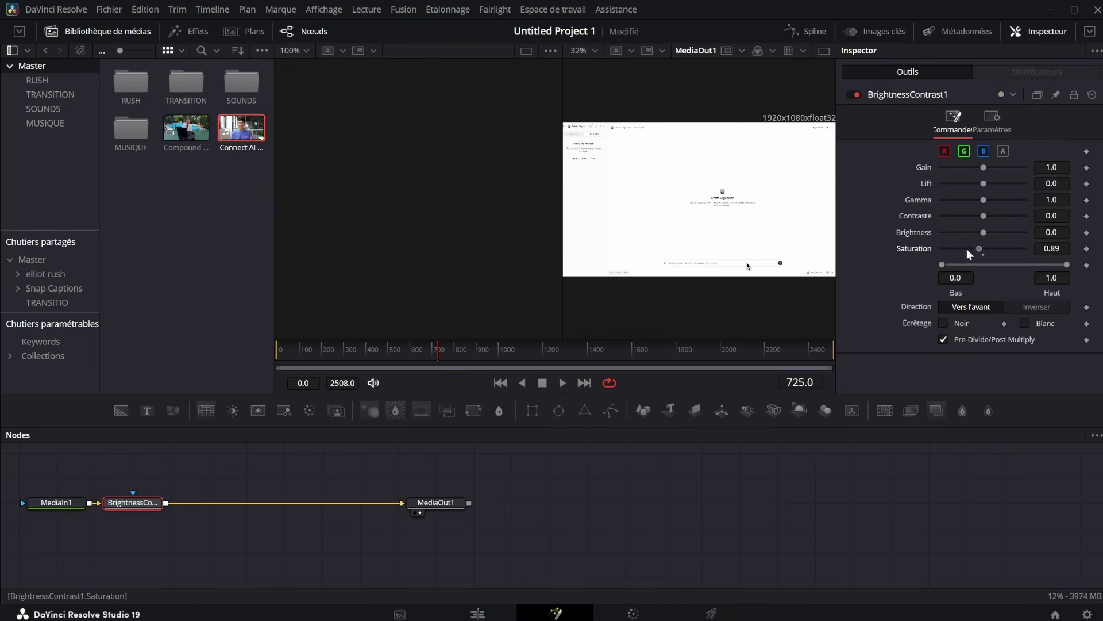
Step: Add a Vignette node after BrightnessContrast1 with Taille 0.6004 and Adoucissement 0.732, and increase its Anamorphisme
{"action": "left_click", "coordinate": [421, 410]}
{"action": "left_click_drag", "start_coordinate": [975, 192], "coordinate": [986, 190]}
{"action": "left_click_drag", "start_coordinate": [983, 245], "coordinate": [1003, 246]}
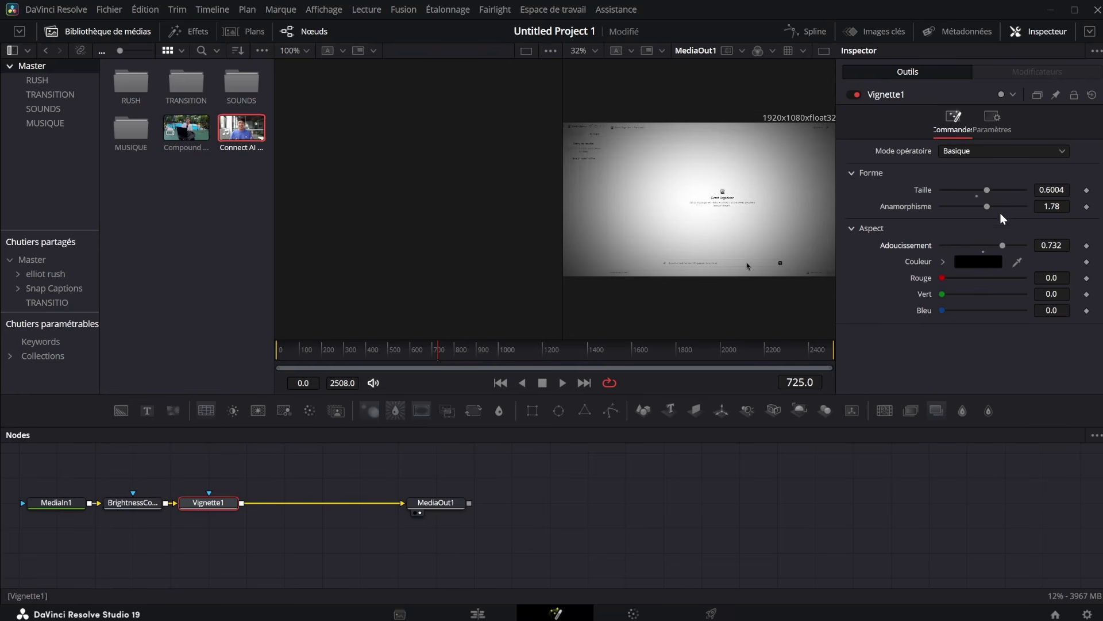
{"action": "left_click_drag", "start_coordinate": [988, 205], "coordinate": [998, 199]}
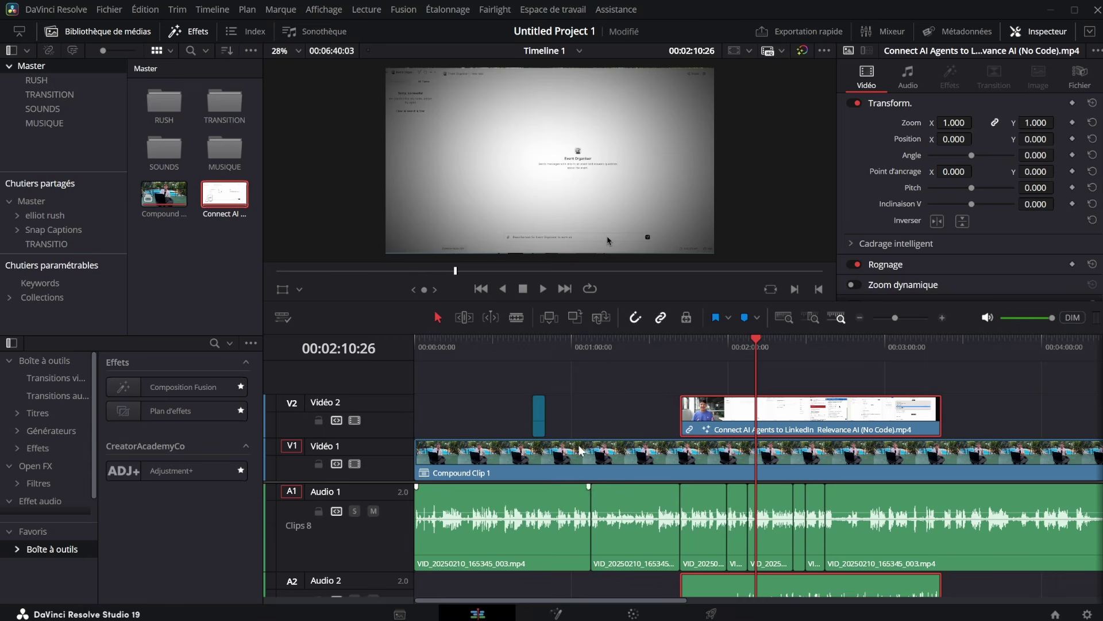
Step: Place the Burning Light transition from the shared Master bin on the track above the Connect AI Agents clip, across its start
{"action": "double_click", "coordinate": [234, 107]}
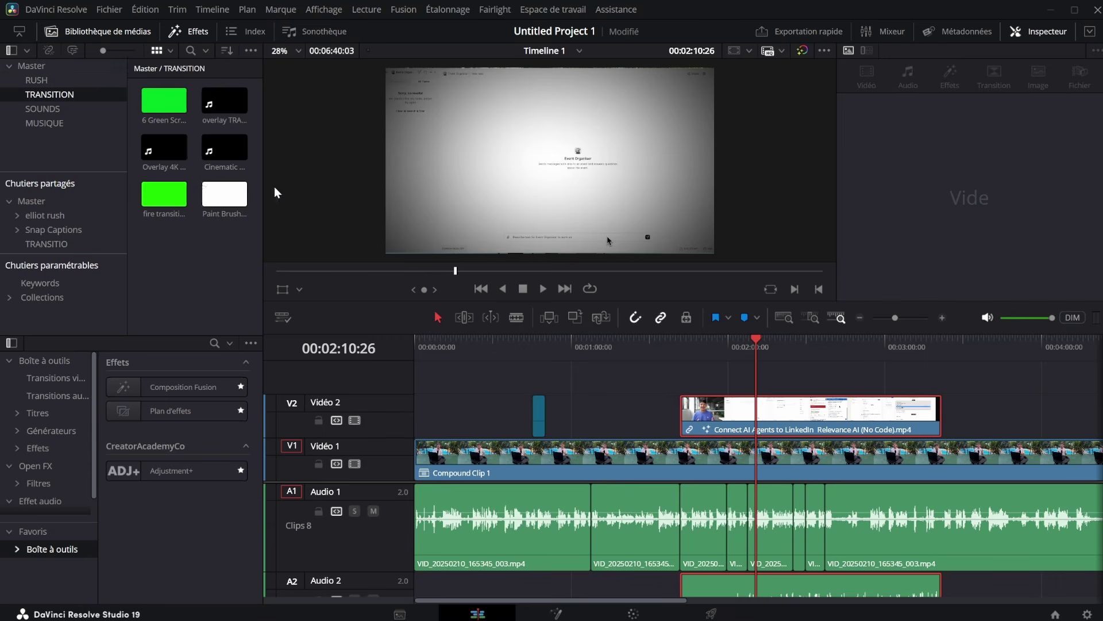
{"action": "left_click", "coordinate": [162, 152]}
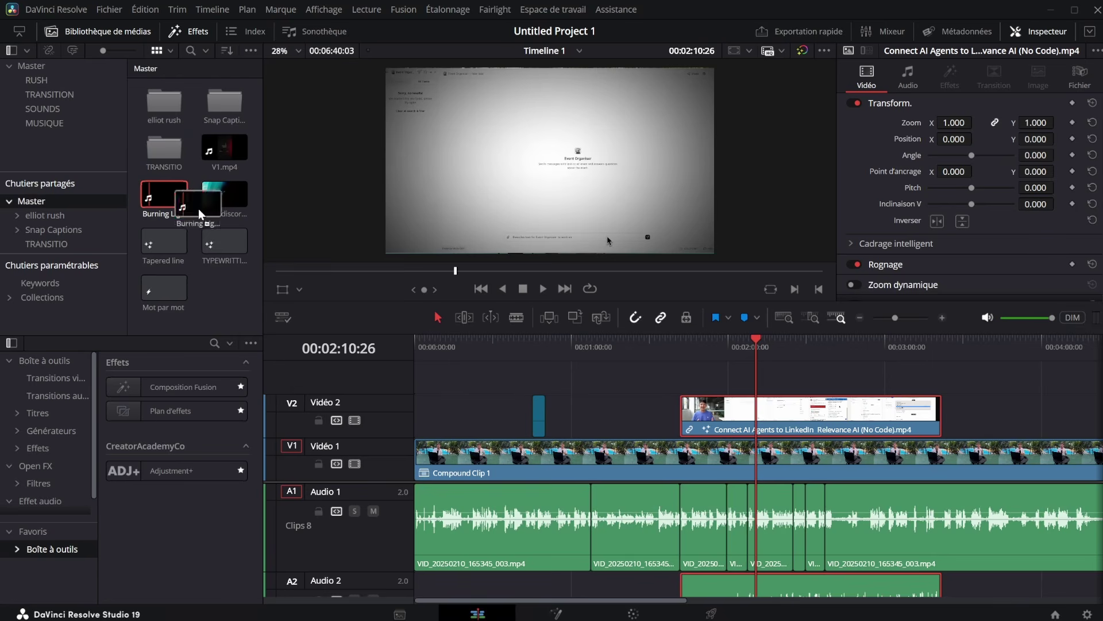
{"action": "left_click_drag", "start_coordinate": [199, 212], "coordinate": [680, 381]}
{"action": "left_click", "coordinate": [678, 342]}
{"action": "left_click_drag", "start_coordinate": [894, 318], "coordinate": [914, 318]}
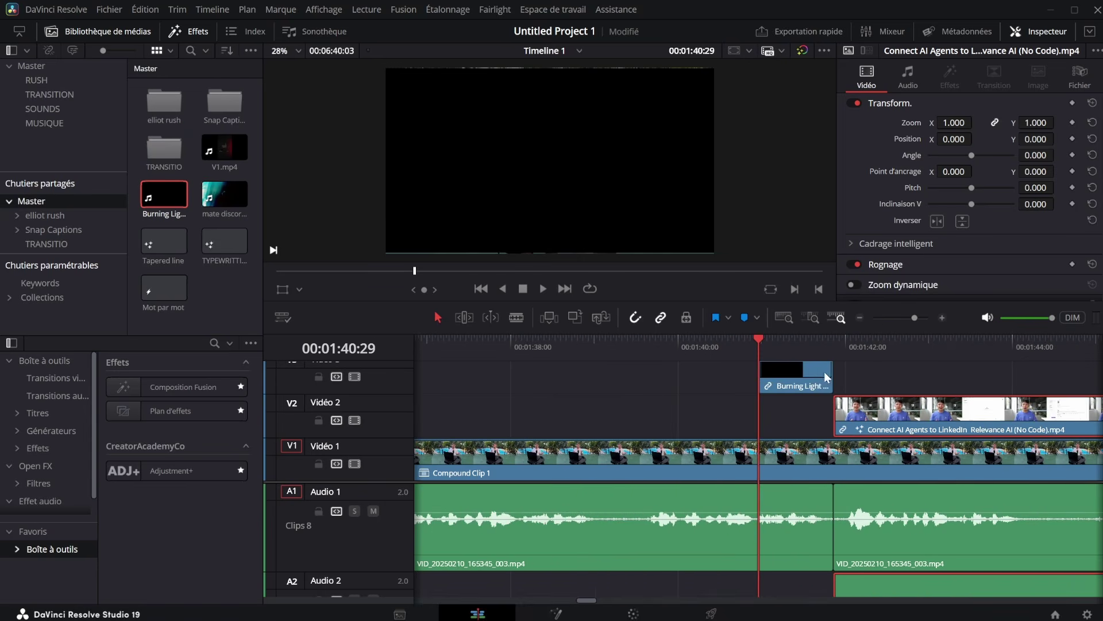
{"action": "left_click_drag", "start_coordinate": [819, 371], "coordinate": [847, 370]}
Step: Set the Burning Light clip's blend mode to Ajouter and play back the transition
{"action": "mouse_move", "coordinate": [773, 342]}
{"action": "left_mouse_down"}
{"action": "mouse_move", "coordinate": [850, 343]}
{"action": "mouse_move", "coordinate": [803, 345]}
{"action": "left_mouse_up"}
{"action": "scroll", "coordinate": [922, 184], "scroll_direction": "down", "scroll_amount": 3}
{"action": "left_click", "coordinate": [956, 246]}
{"action": "left_click", "coordinate": [956, 282]}
{"action": "key", "text": "space"}
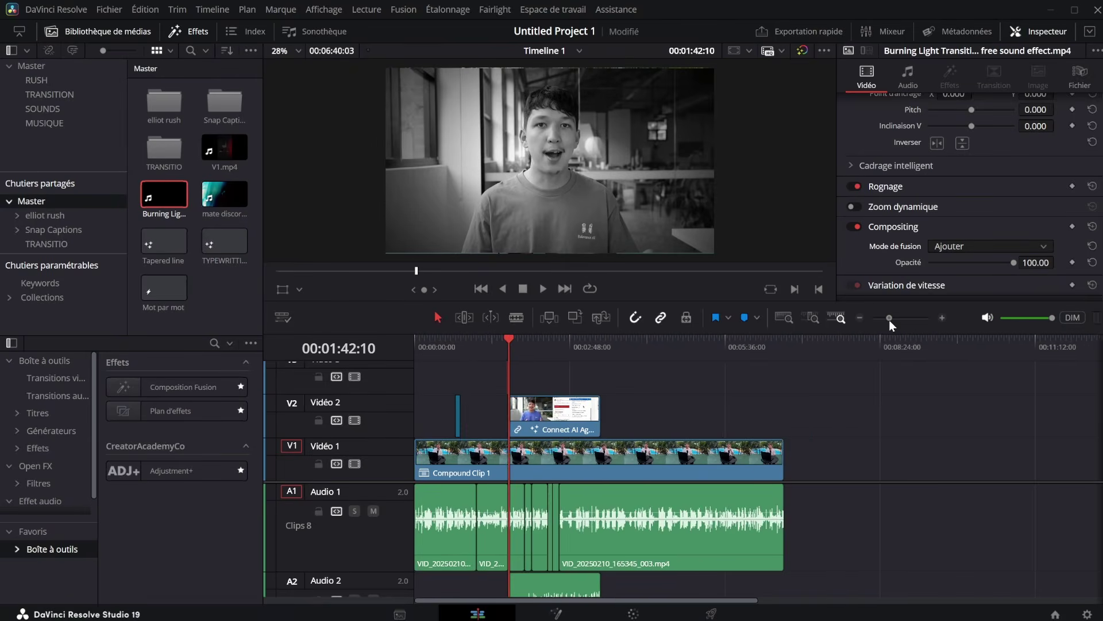
Step: Place a new adjustment clip on Vidéo 2 above the compound clip, starting at 00:01:10:25
{"action": "left_click", "coordinate": [891, 320]}
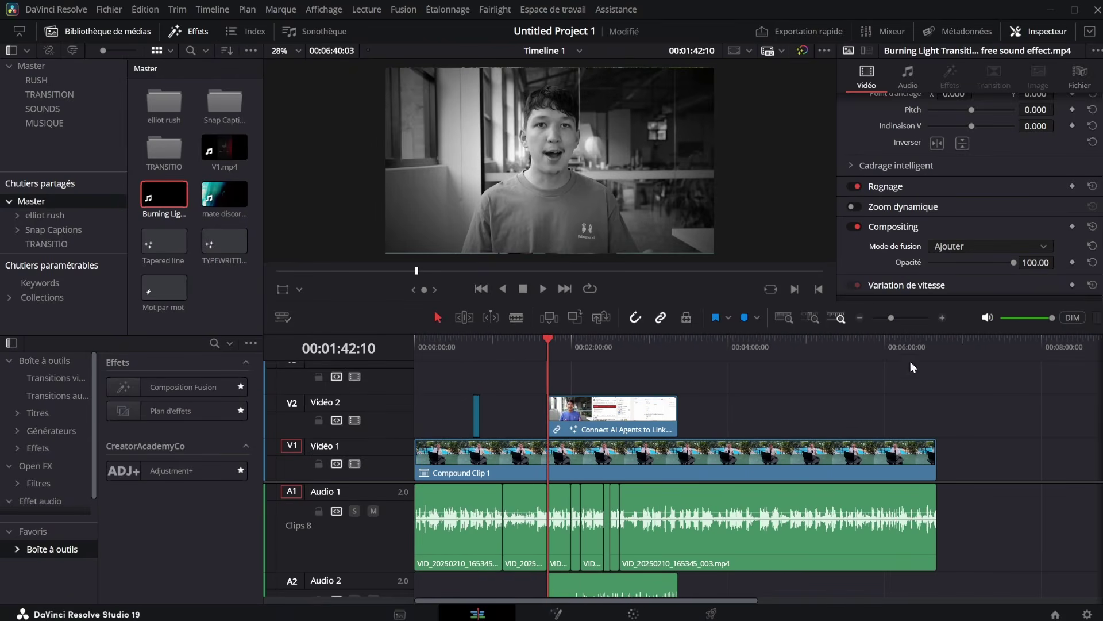
{"action": "left_click_drag", "start_coordinate": [205, 412], "coordinate": [504, 415]}
{"action": "left_click", "coordinate": [505, 348]}
{"action": "left_click_drag", "start_coordinate": [891, 318], "coordinate": [898, 315]}
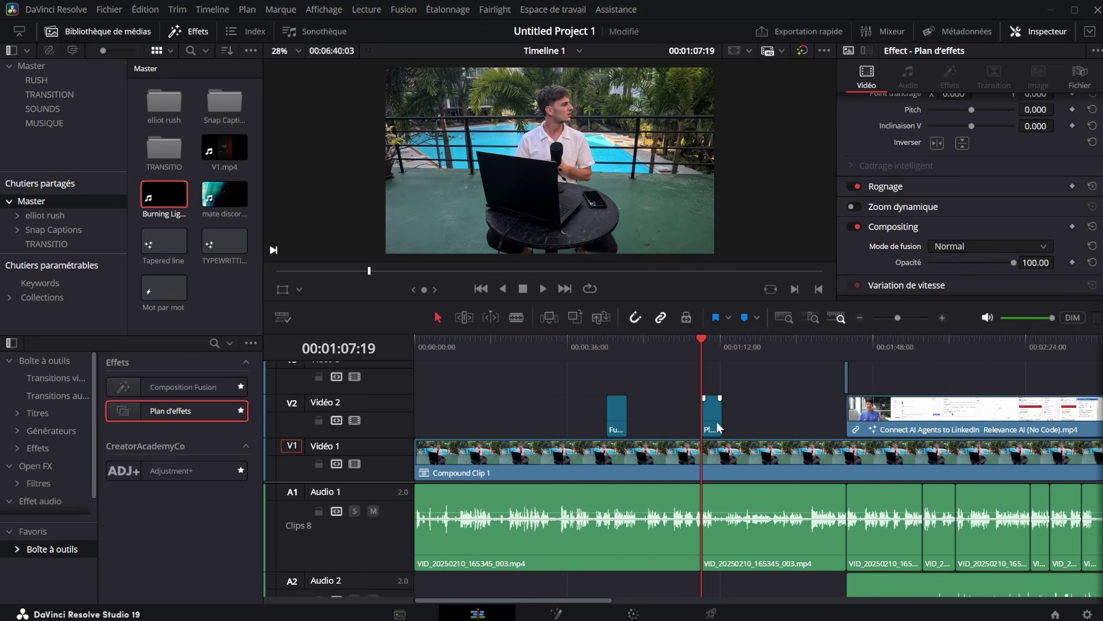
{"action": "left_click", "coordinate": [716, 355]}
{"action": "left_click", "coordinate": [727, 402]}
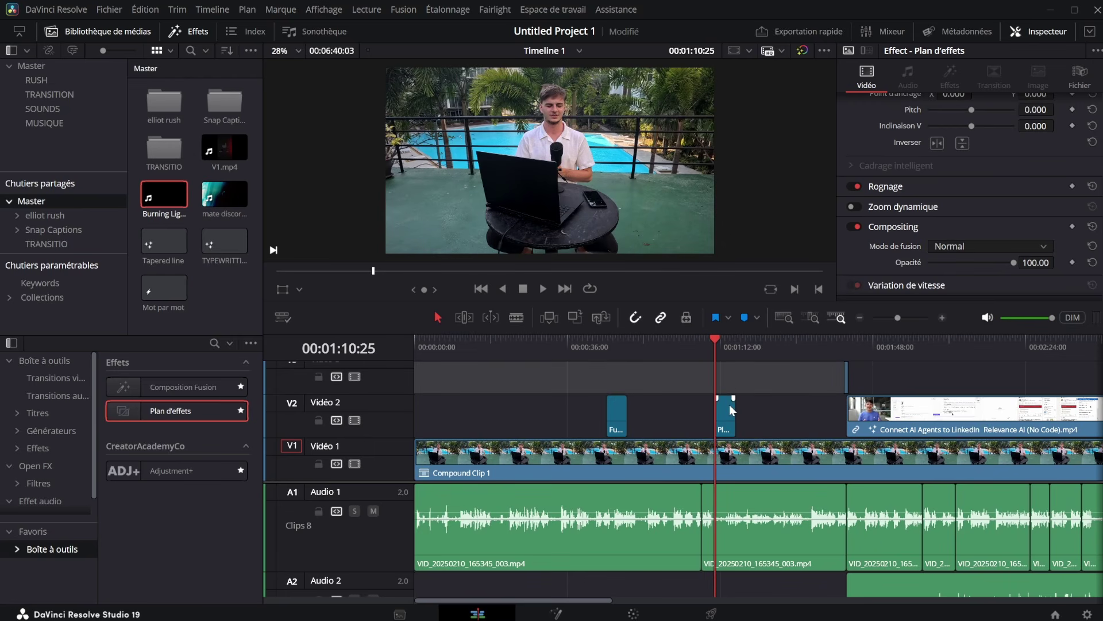
{"action": "left_click", "coordinate": [729, 405]}
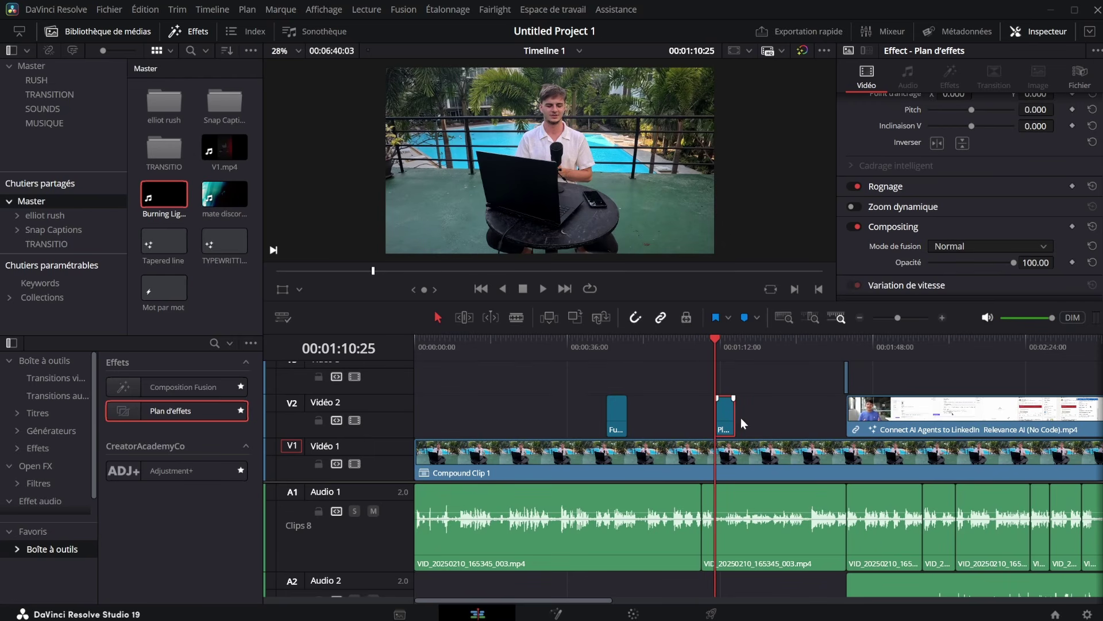
Step: Open the adjustment clip in Fusion, add a Transform node and keyframe its Taille and Centre at frame 0
{"action": "key", "text": "shift+5"}
{"action": "left_click", "coordinate": [448, 410]}
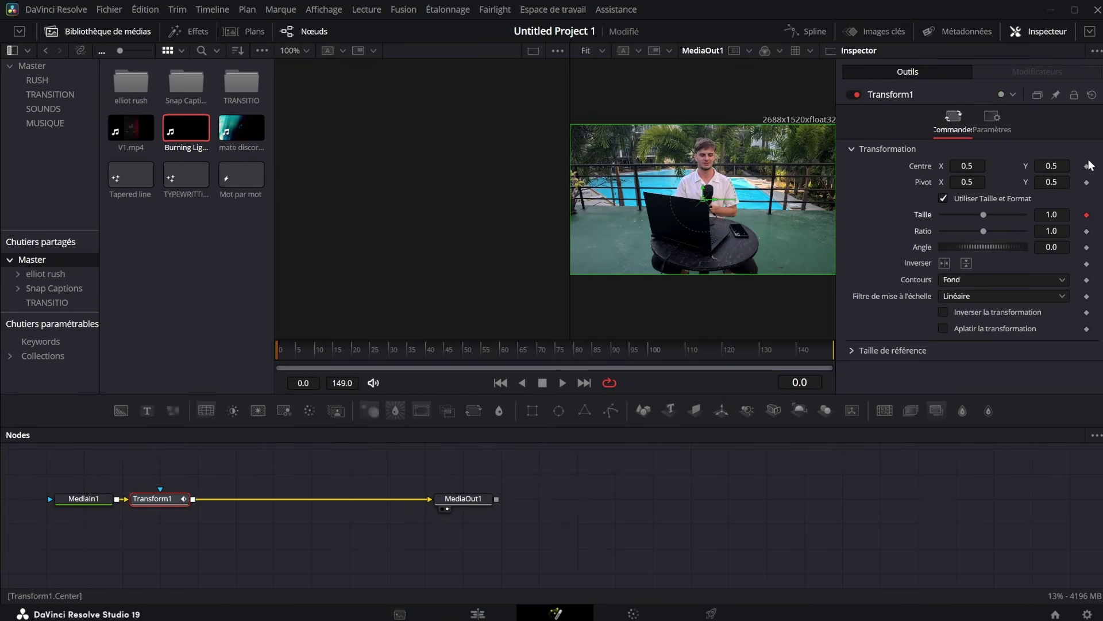
{"action": "left_click", "coordinate": [1086, 166]}
Step: At frame 40, set the Transform's Taille to 1.498 and lower its Centre Y to frame the speaker's face
{"action": "mouse_move", "coordinate": [203, 137]}
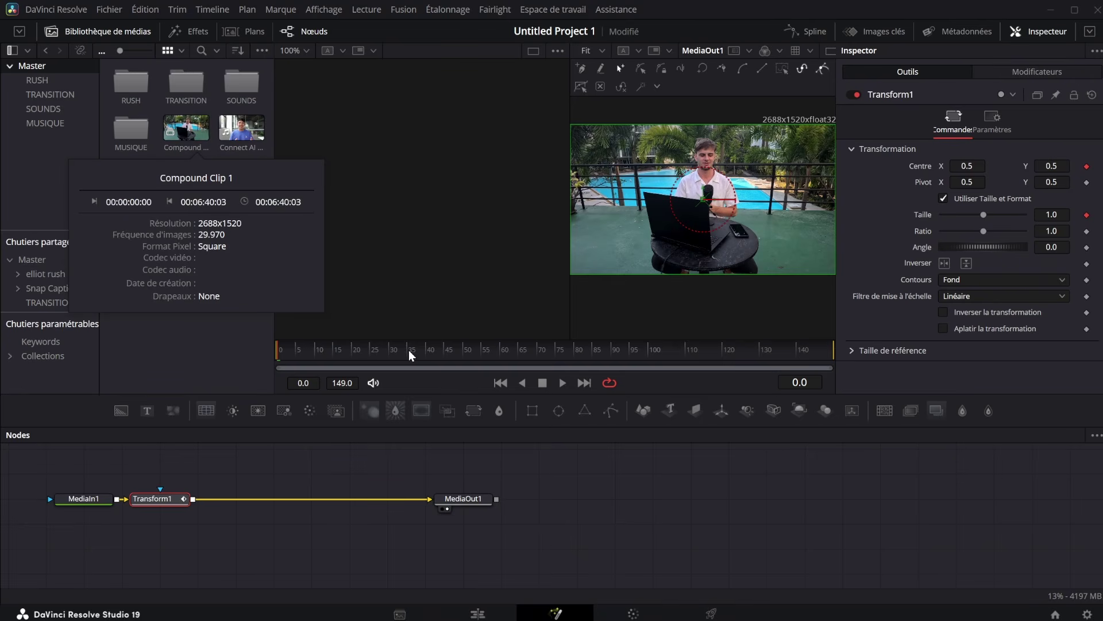
{"action": "left_click_drag", "start_coordinate": [379, 357], "coordinate": [433, 354]}
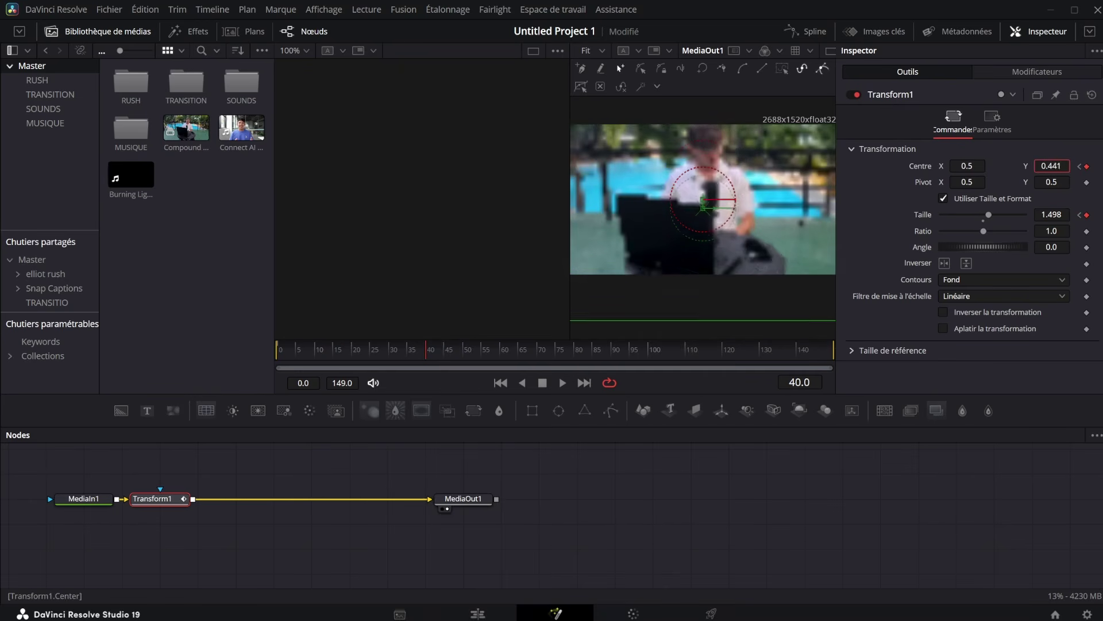
Step: Enable motion blur on the Transform node and open the Spline editor for its keyframes
{"action": "left_click", "coordinate": [992, 118]}
{"action": "left_click", "coordinate": [805, 32]}
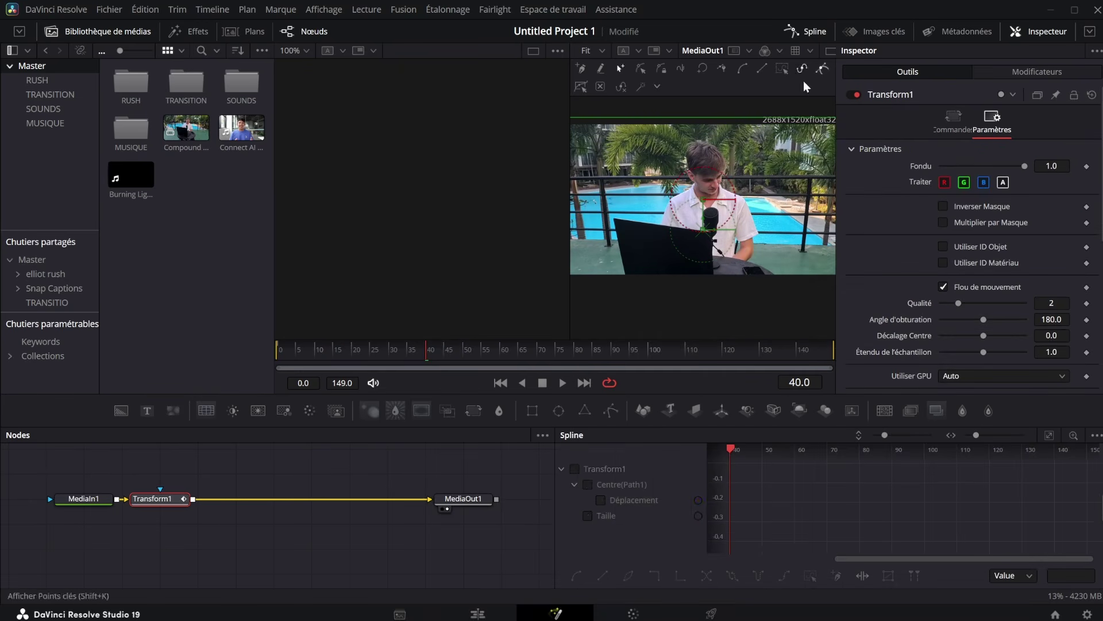
Step: Ease the Transform's zoom keyframes in the Spline editor with Ease In 68.7 and Ease Out 57.4
{"action": "key", "text": "f"}
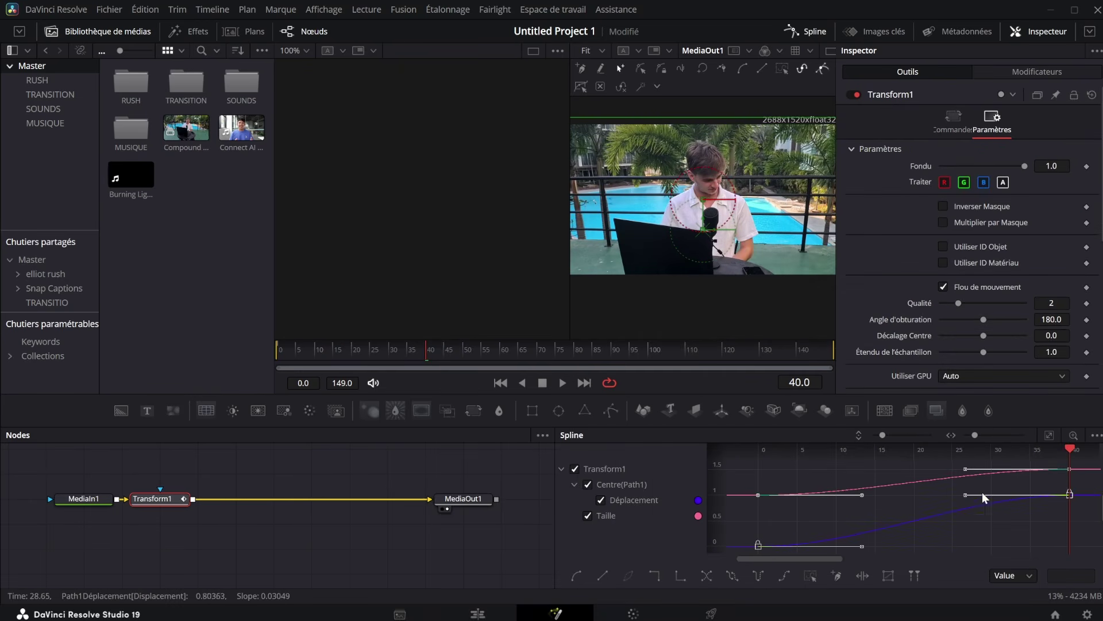
{"action": "key", "text": "t"}
{"action": "left_click_drag", "start_coordinate": [962, 452], "coordinate": [981, 451]}
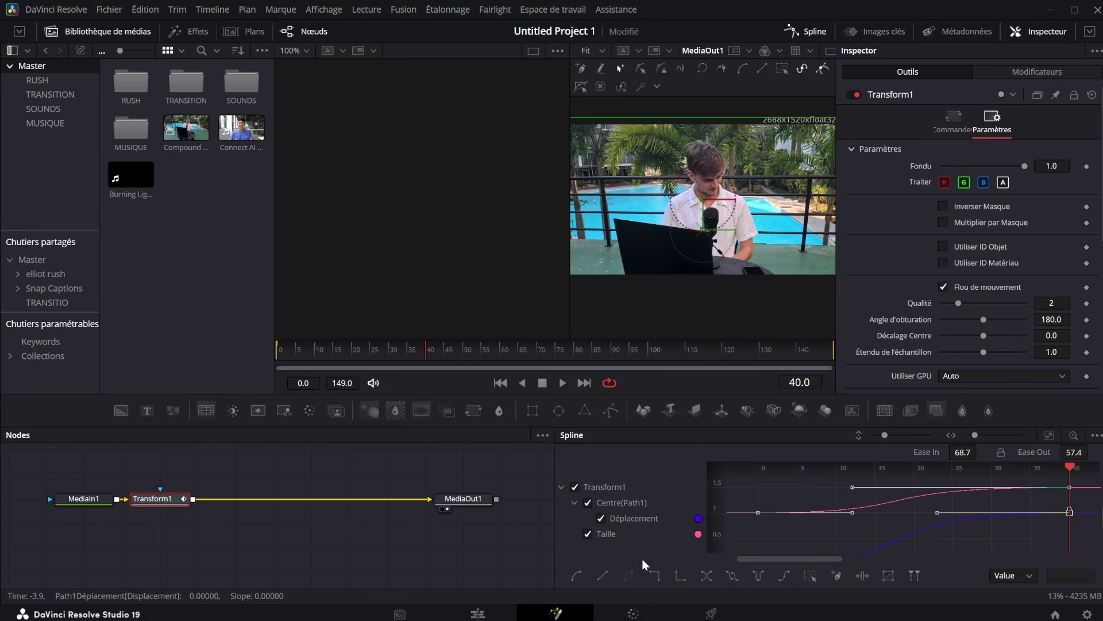
Step: Return to the edit timeline and play back the eased zoom on the short adjustment clip
{"action": "left_click", "coordinate": [478, 613]}
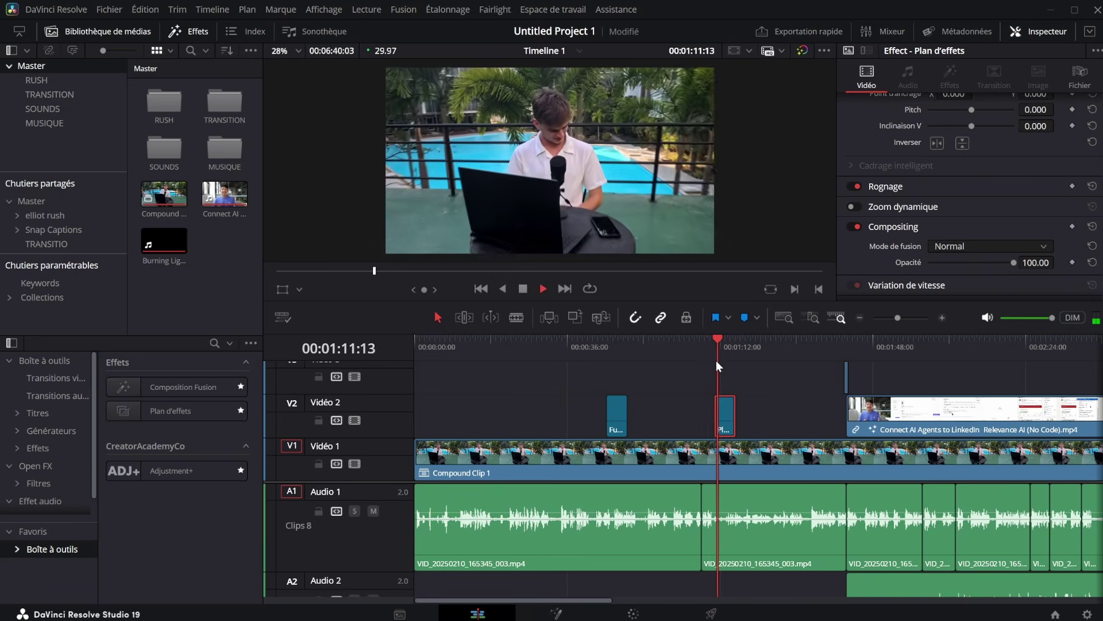
{"action": "key", "text": "space"}
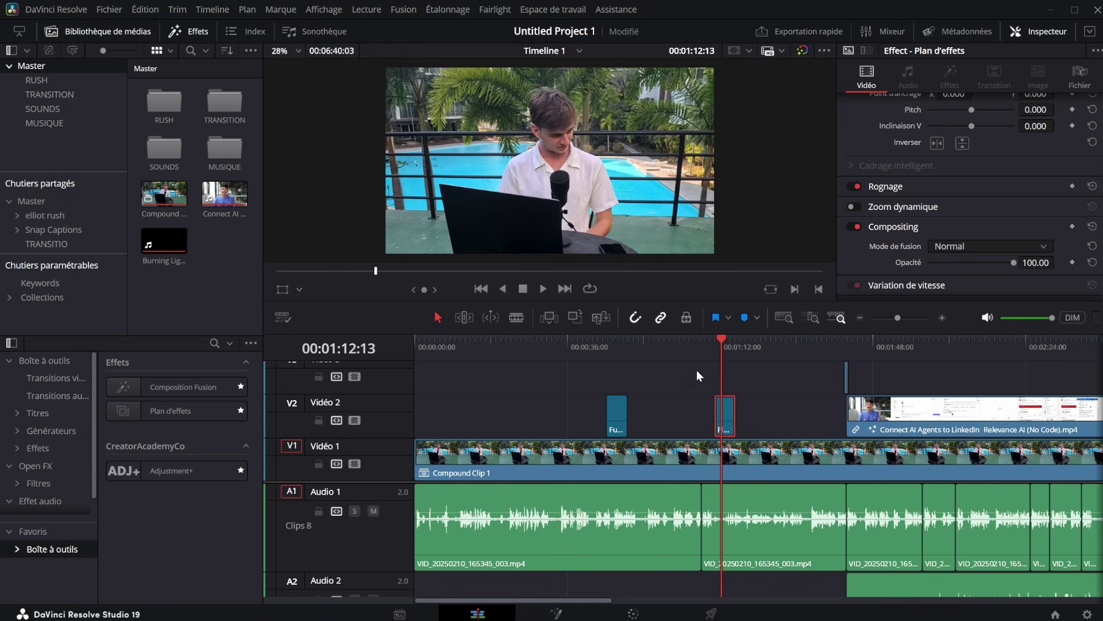
{"action": "left_click", "coordinate": [713, 349]}
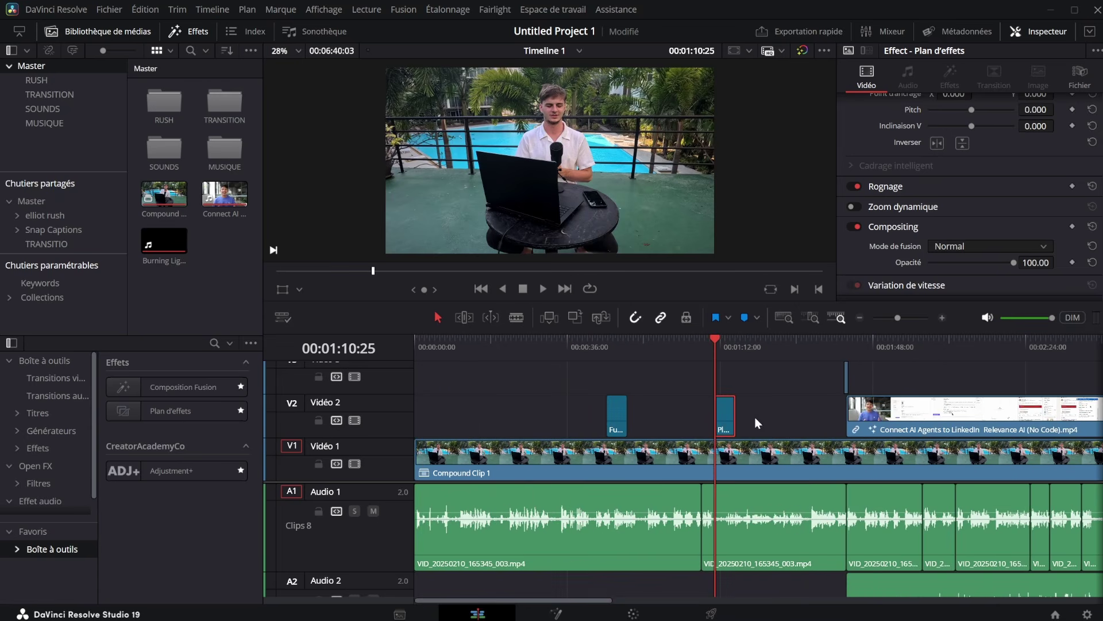
Step: Place a new adjustment clip on Vidéo 2 starting at 00:03:45:19 and make it about 75 seconds long
{"action": "scroll", "coordinate": [750, 417], "scroll_direction": "right", "scroll_amount": 10}
{"action": "left_click_drag", "start_coordinate": [509, 362], "coordinate": [493, 365]}
{"action": "left_click_drag", "start_coordinate": [200, 415], "coordinate": [908, 407]}
{"action": "left_click", "coordinate": [599, 342]}
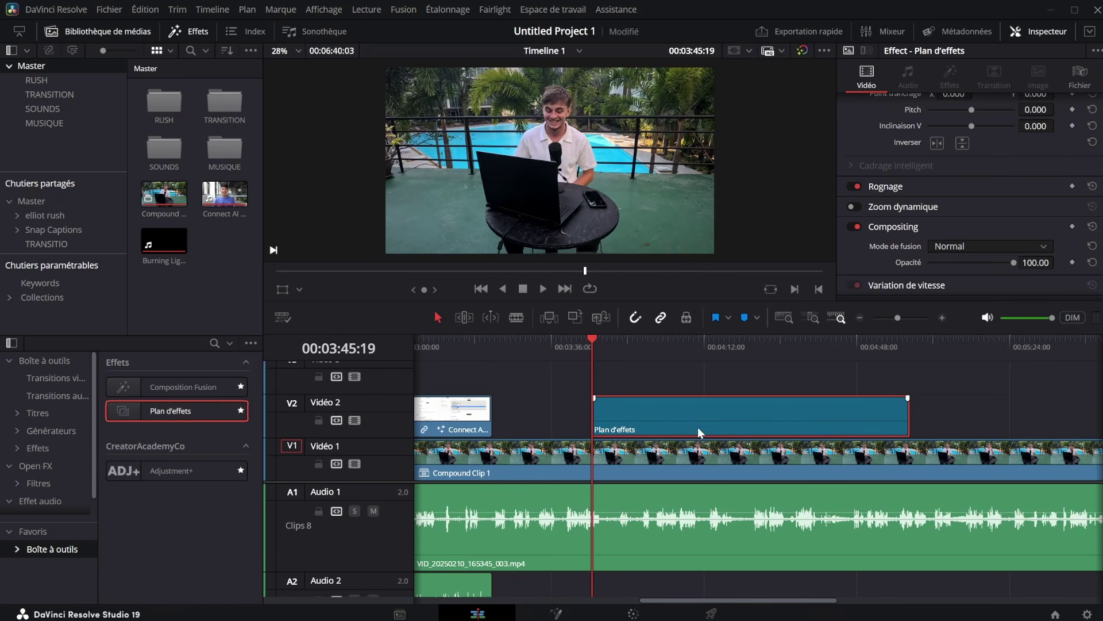
Step: Open the long adjustment clip in Fusion, add two Transform nodes and keyframe the second one's Taille and Centre at frame 0
{"action": "key", "text": "shift+5"}
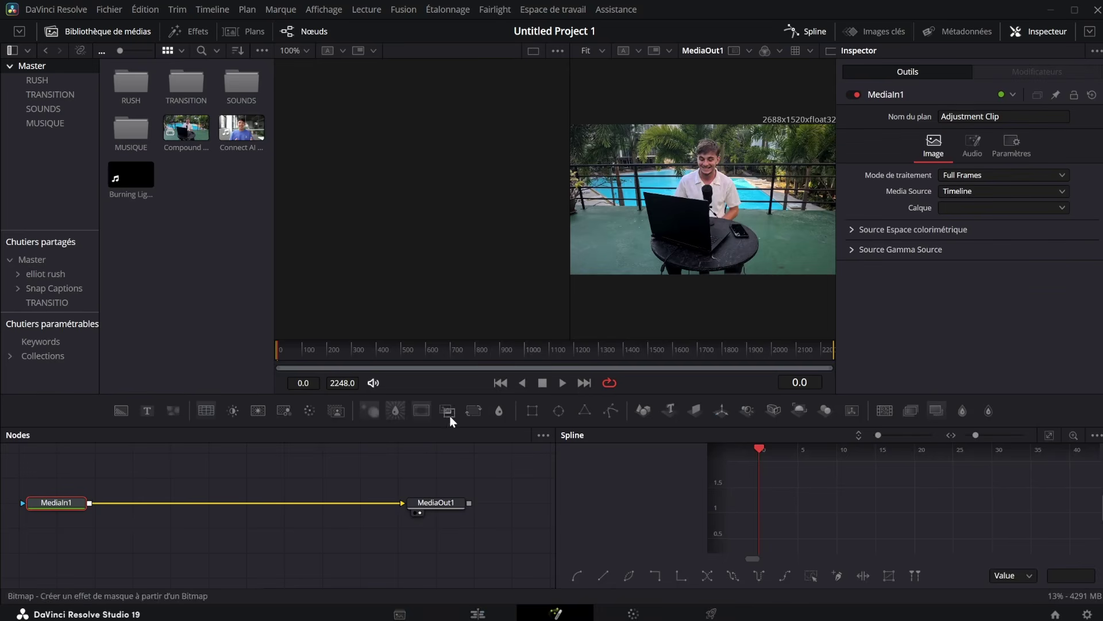
{"action": "double_click", "coordinate": [476, 414]}
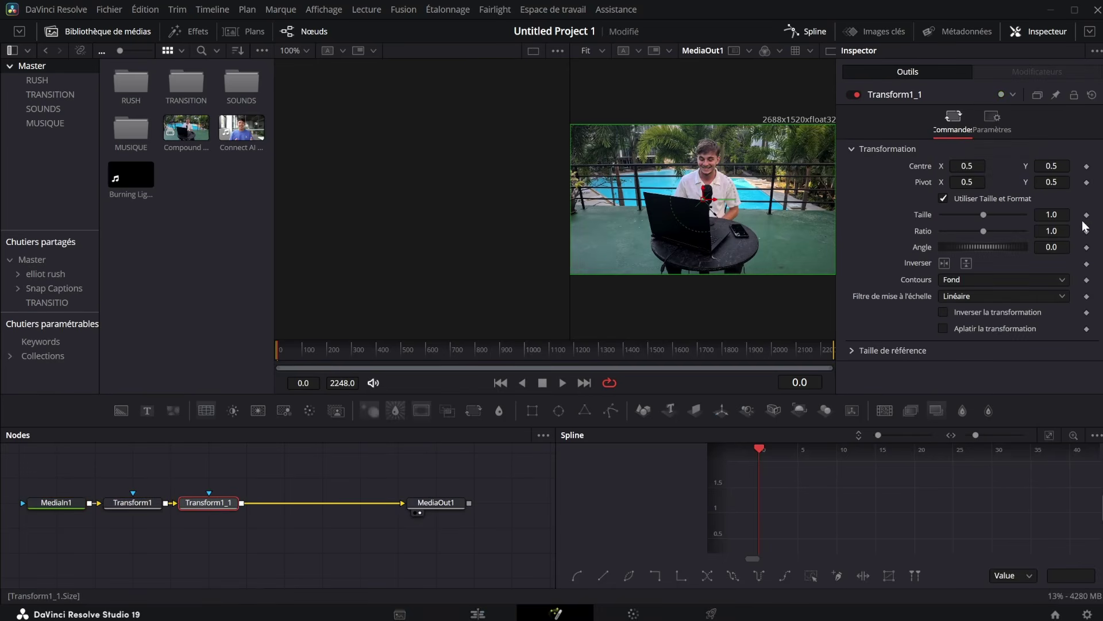
{"action": "left_click", "coordinate": [1086, 167]}
Step: At frame 802, set the second Transform's Taille to 1.664 and Centre Y to 0.212, and fit its curves in the Spline editor
{"action": "left_click_drag", "start_coordinate": [480, 356], "coordinate": [475, 353]}
{"action": "left_click_drag", "start_coordinate": [984, 215], "coordinate": [990, 214]}
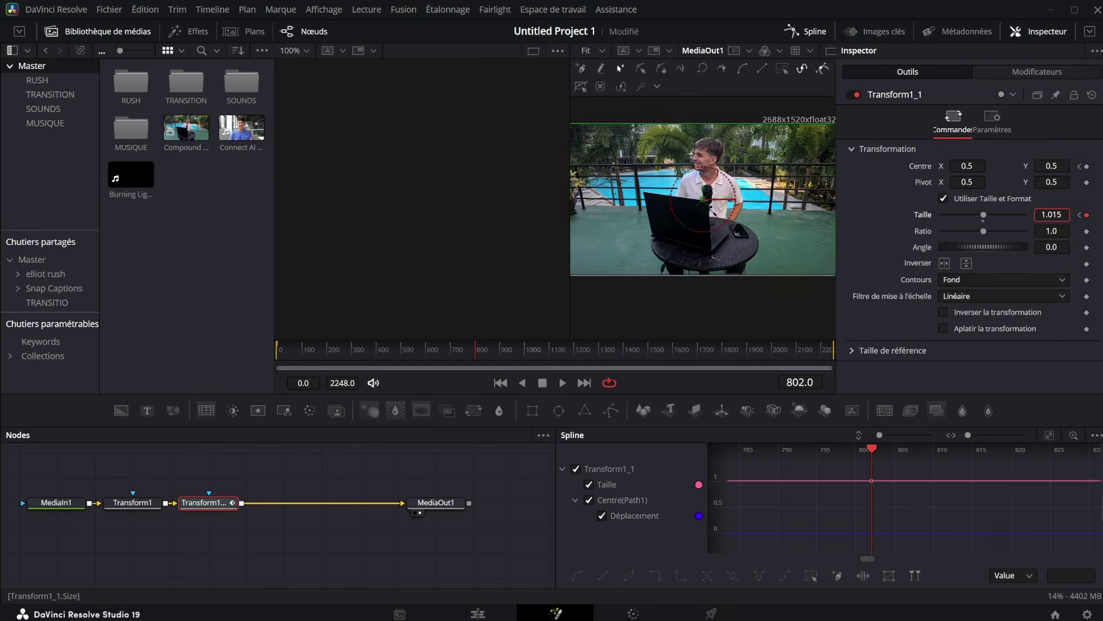
{"action": "mouse_move", "coordinate": [1066, 169]}
{"action": "left_mouse_down"}
{"action": "mouse_move", "coordinate": [1042, 170]}
{"action": "mouse_move", "coordinate": [1053, 170]}
{"action": "left_mouse_up"}
{"action": "key", "text": "ctrl+f"}
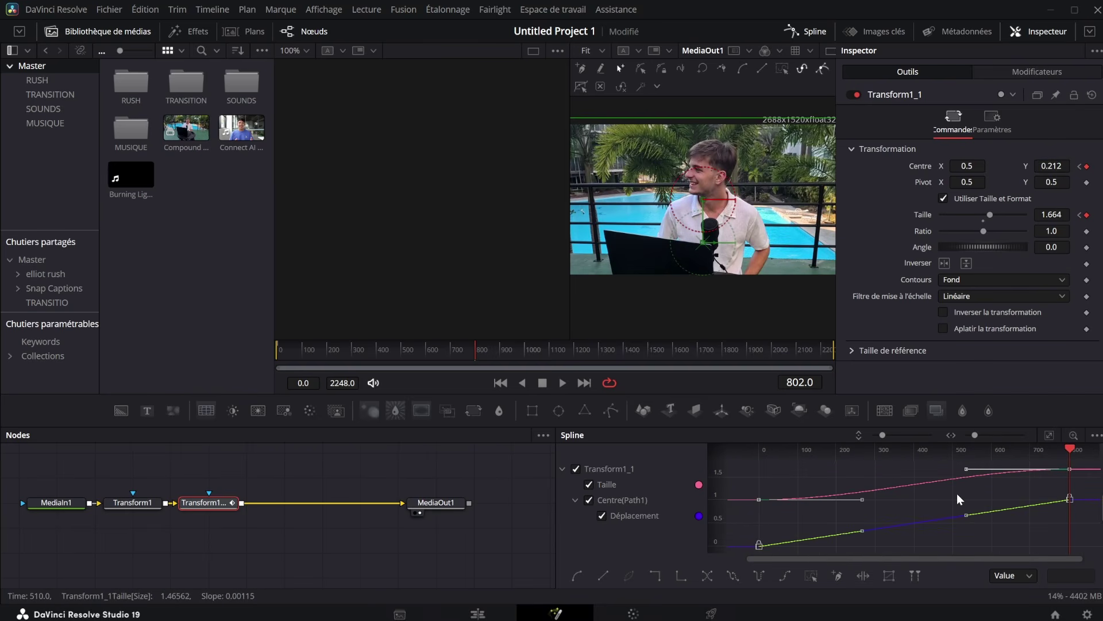
Step: Return to the edit timeline and preview the slow zoom from the start of the long adjustment clip
{"action": "left_click", "coordinate": [477, 613]}
{"action": "left_click_drag", "start_coordinate": [708, 359], "coordinate": [595, 388]}
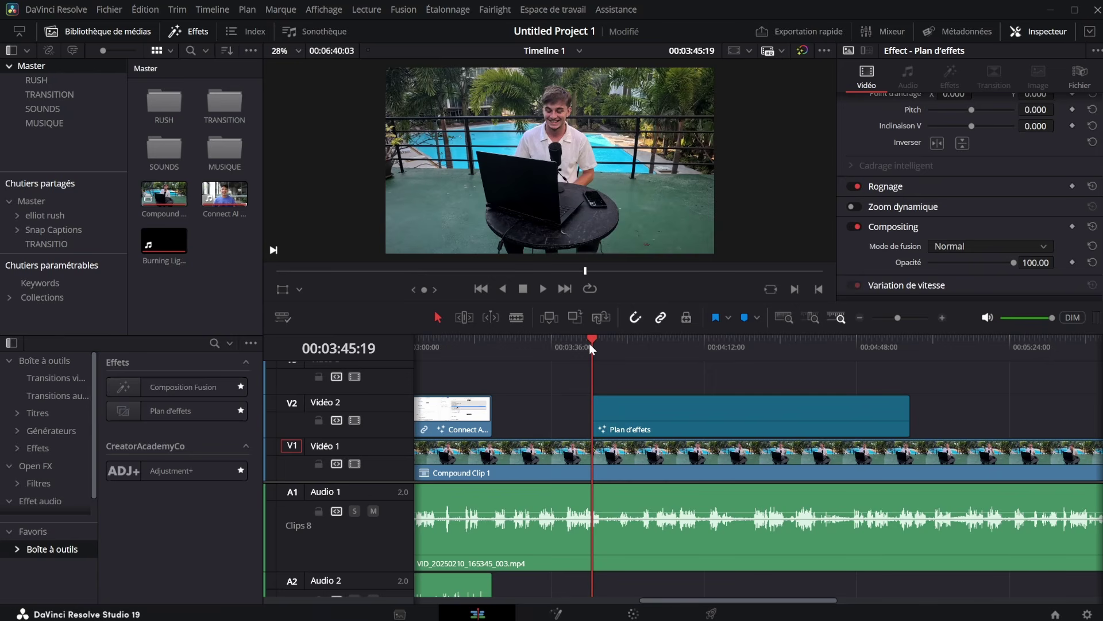
{"action": "left_click_drag", "start_coordinate": [596, 342], "coordinate": [615, 341]}
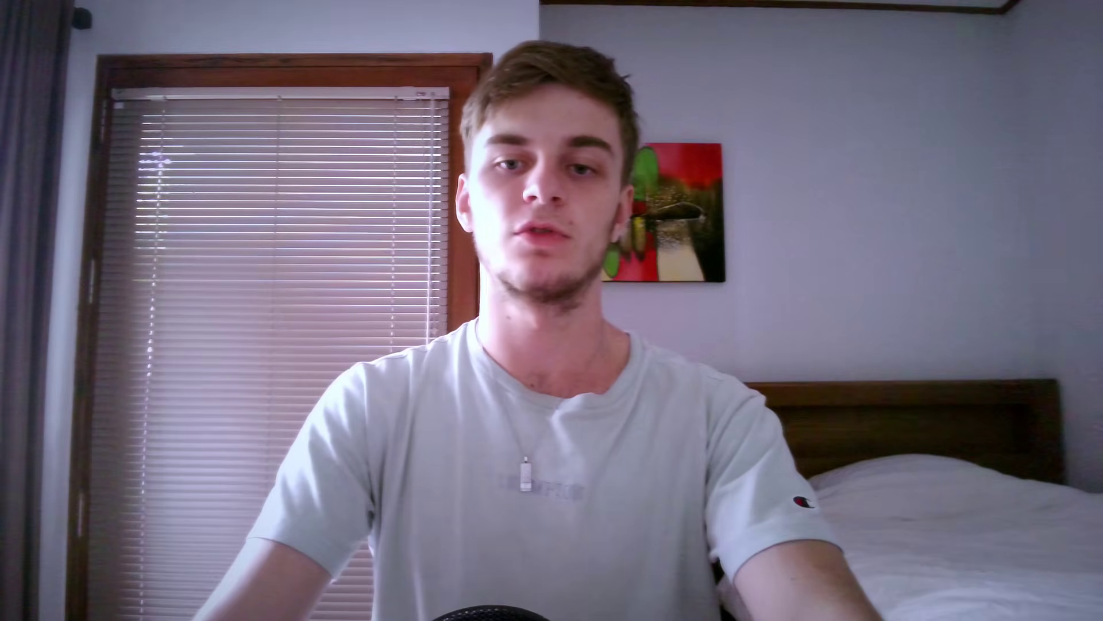